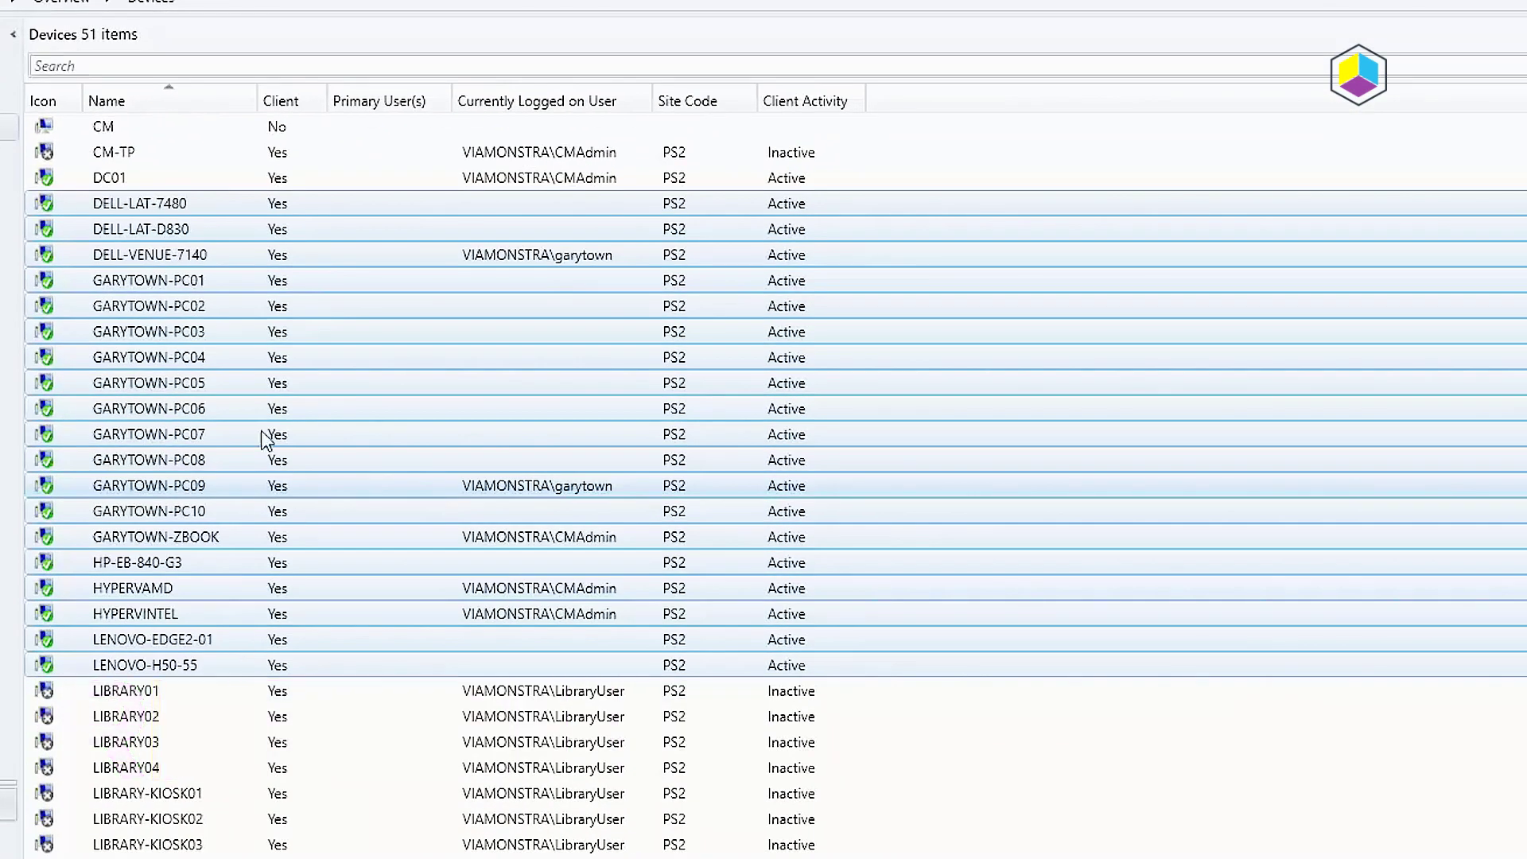
# - Open the Right Click Tools System Information report for all the selected devices
pyautogui.rightClick(199, 648)
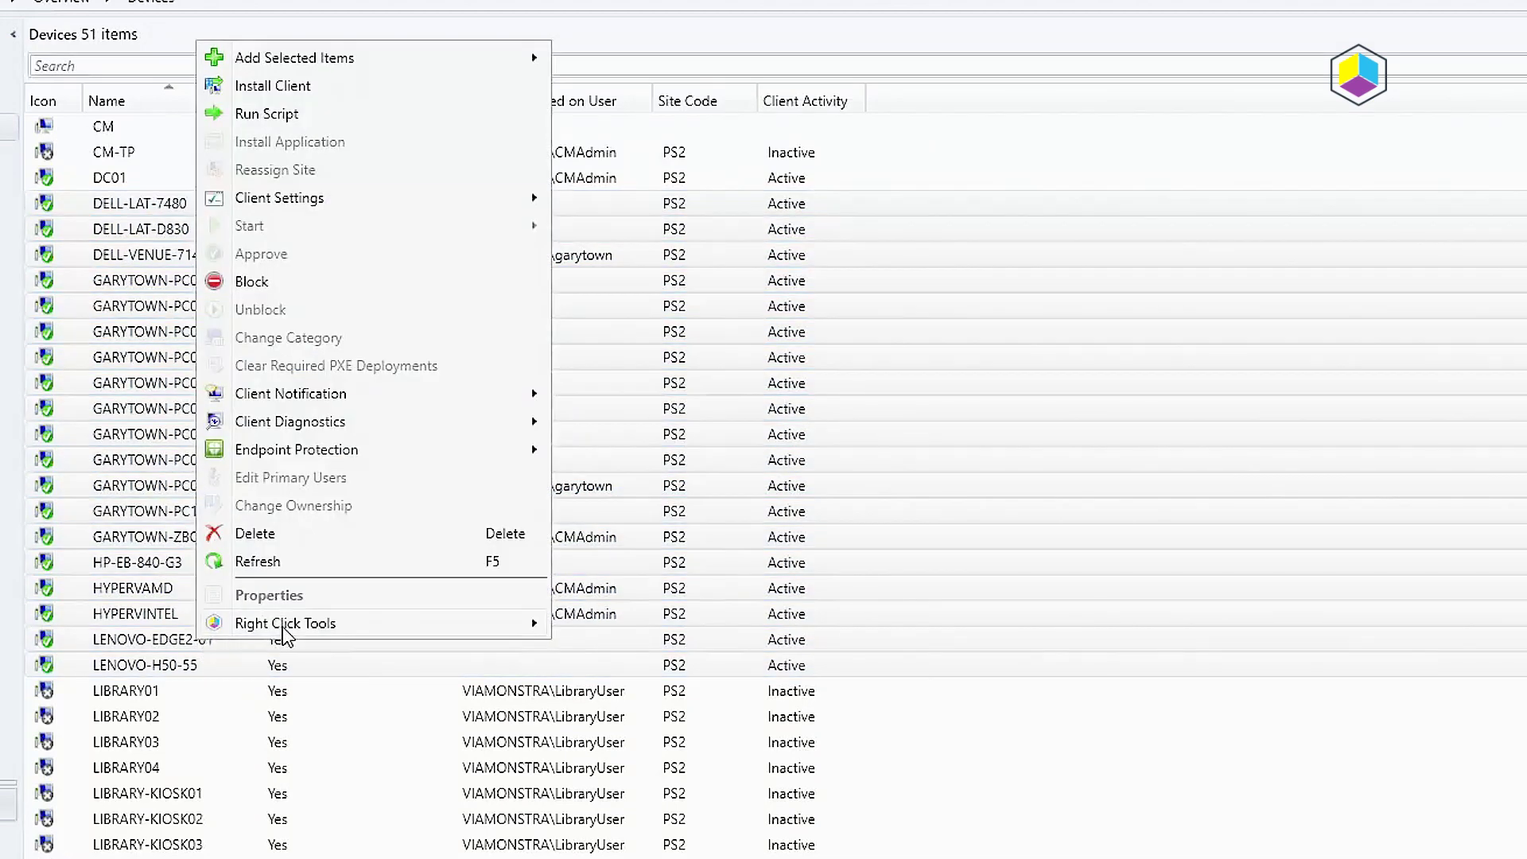
pyautogui.moveTo(443, 635)
pyautogui.moveTo(704, 681)
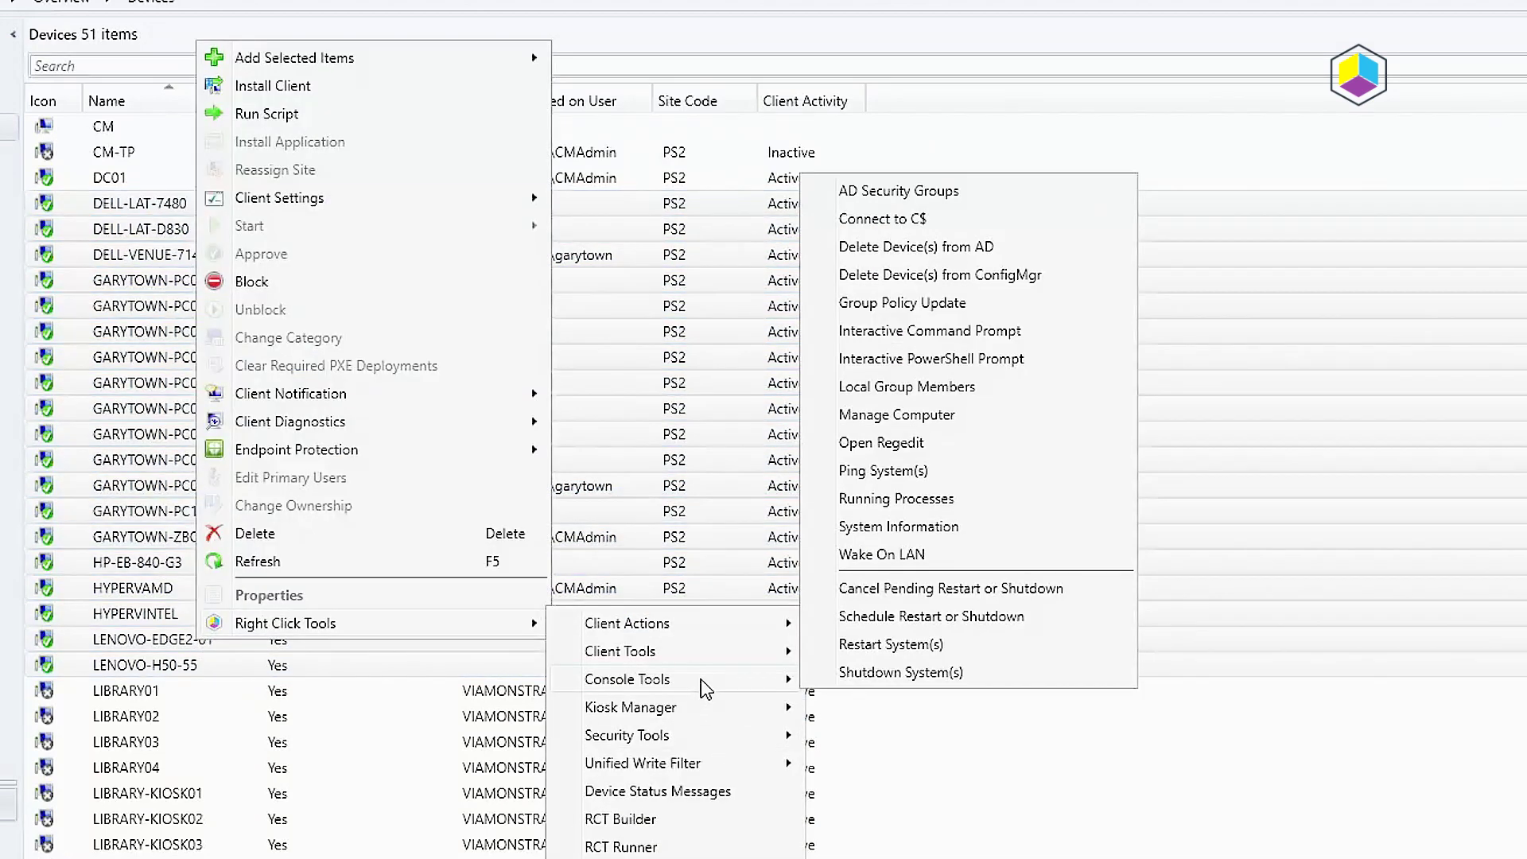
pyautogui.click(879, 538)
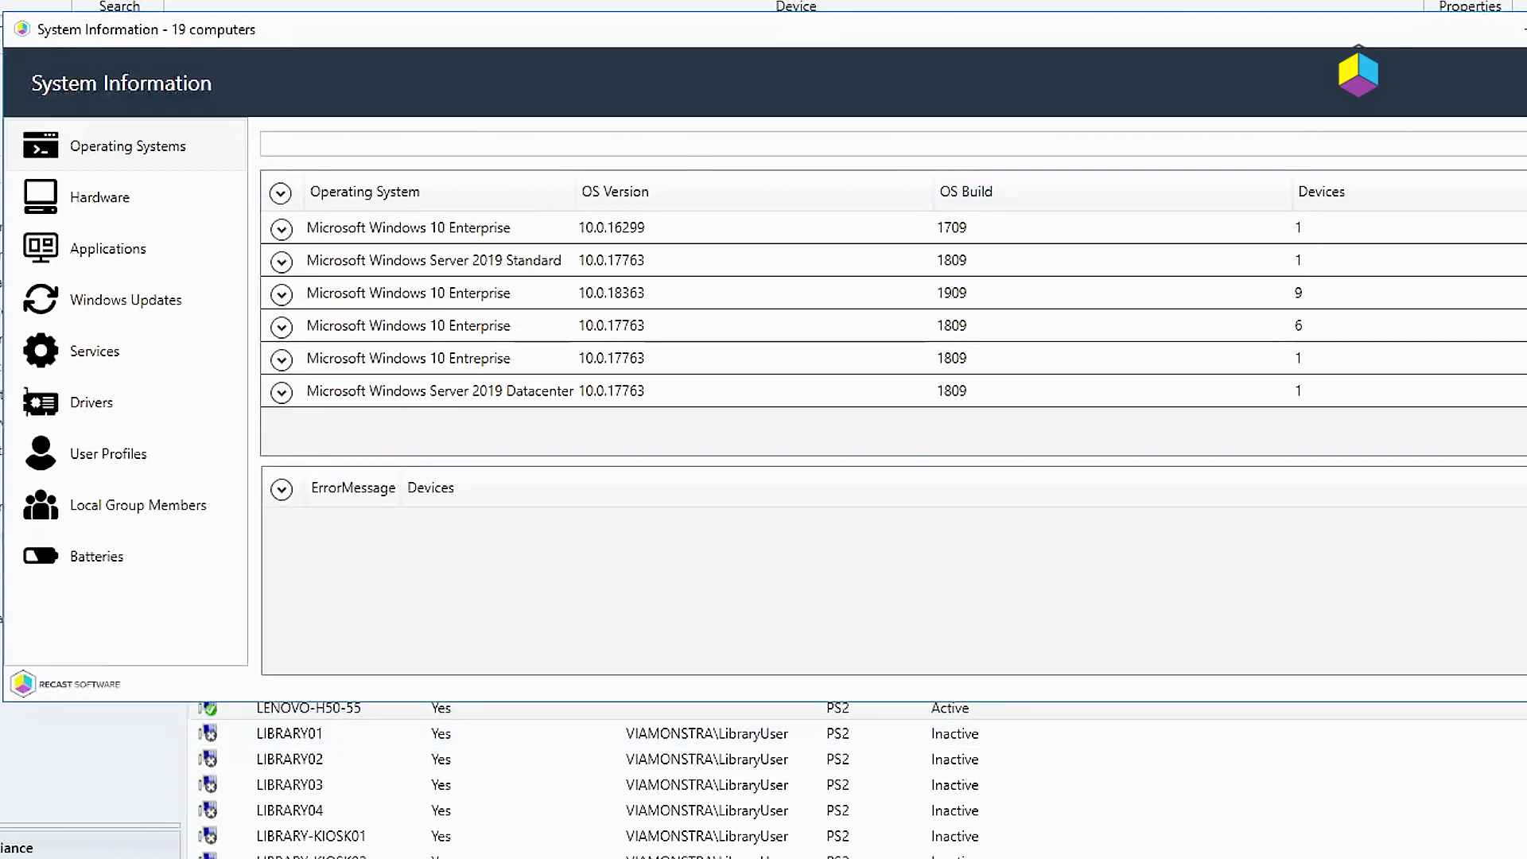
# - Collapse the error list under the operating systems and review the hardware manufacturers and models
pyautogui.click(281, 490)
pyautogui.click(101, 203)
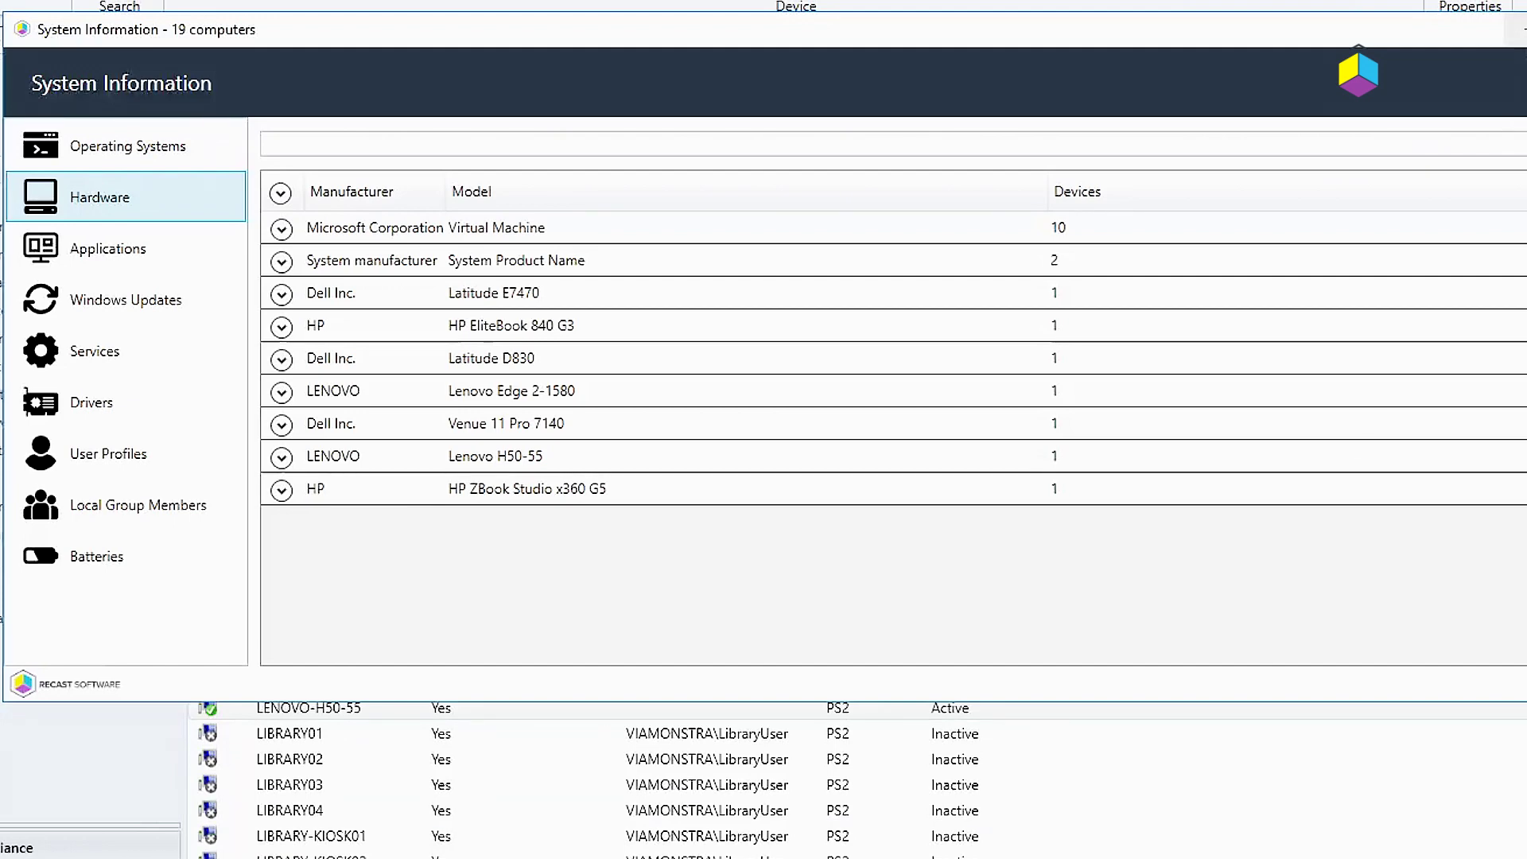
pyautogui.click(1518, 30)
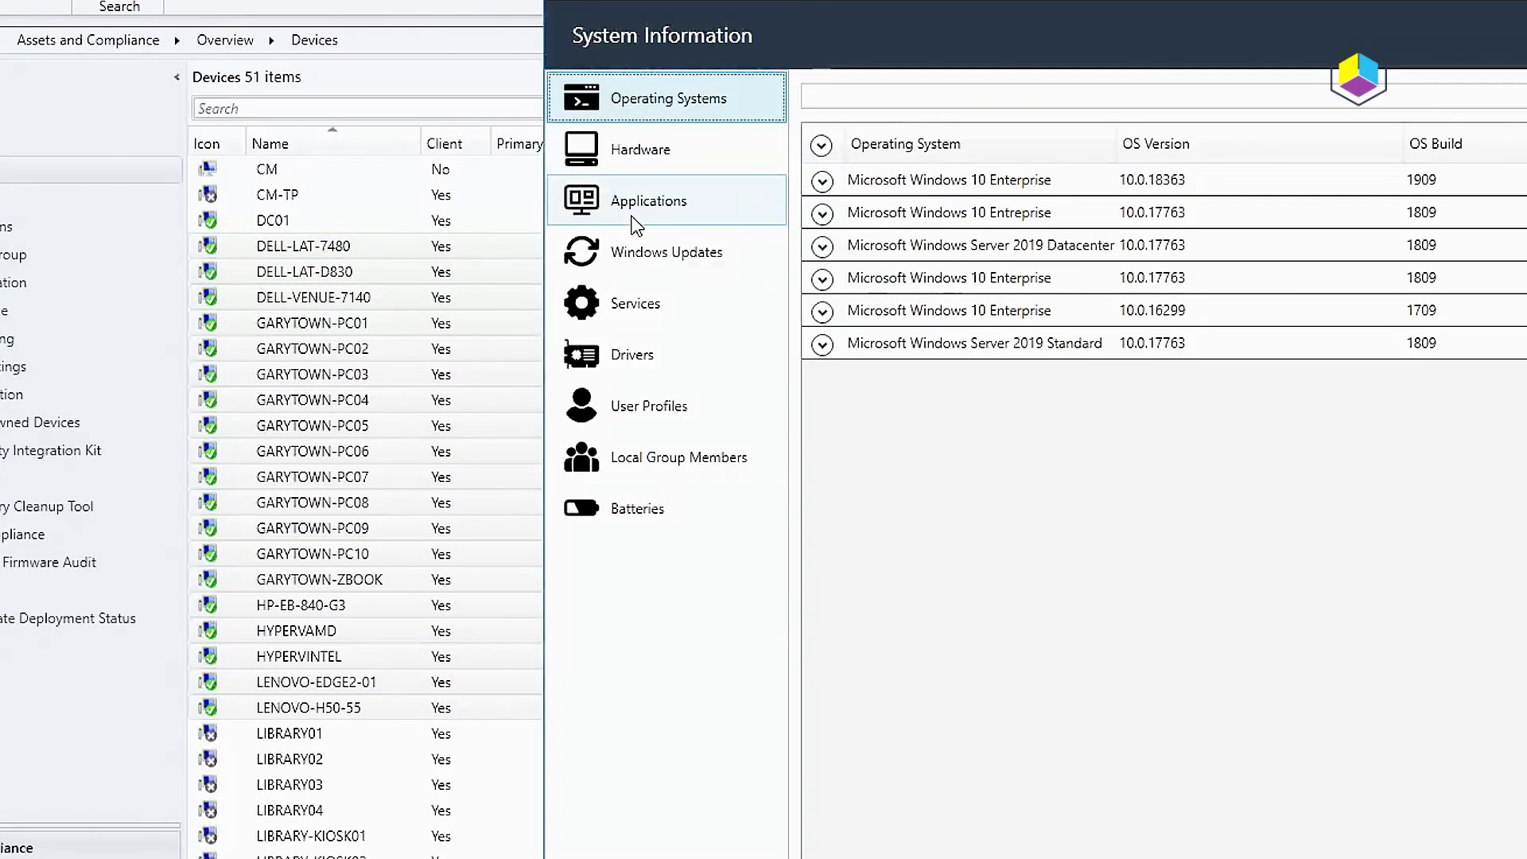
# - Look through the installed applications across the devices and narrow the Name column so publishers and versions are readable
pyautogui.click(585, 205)
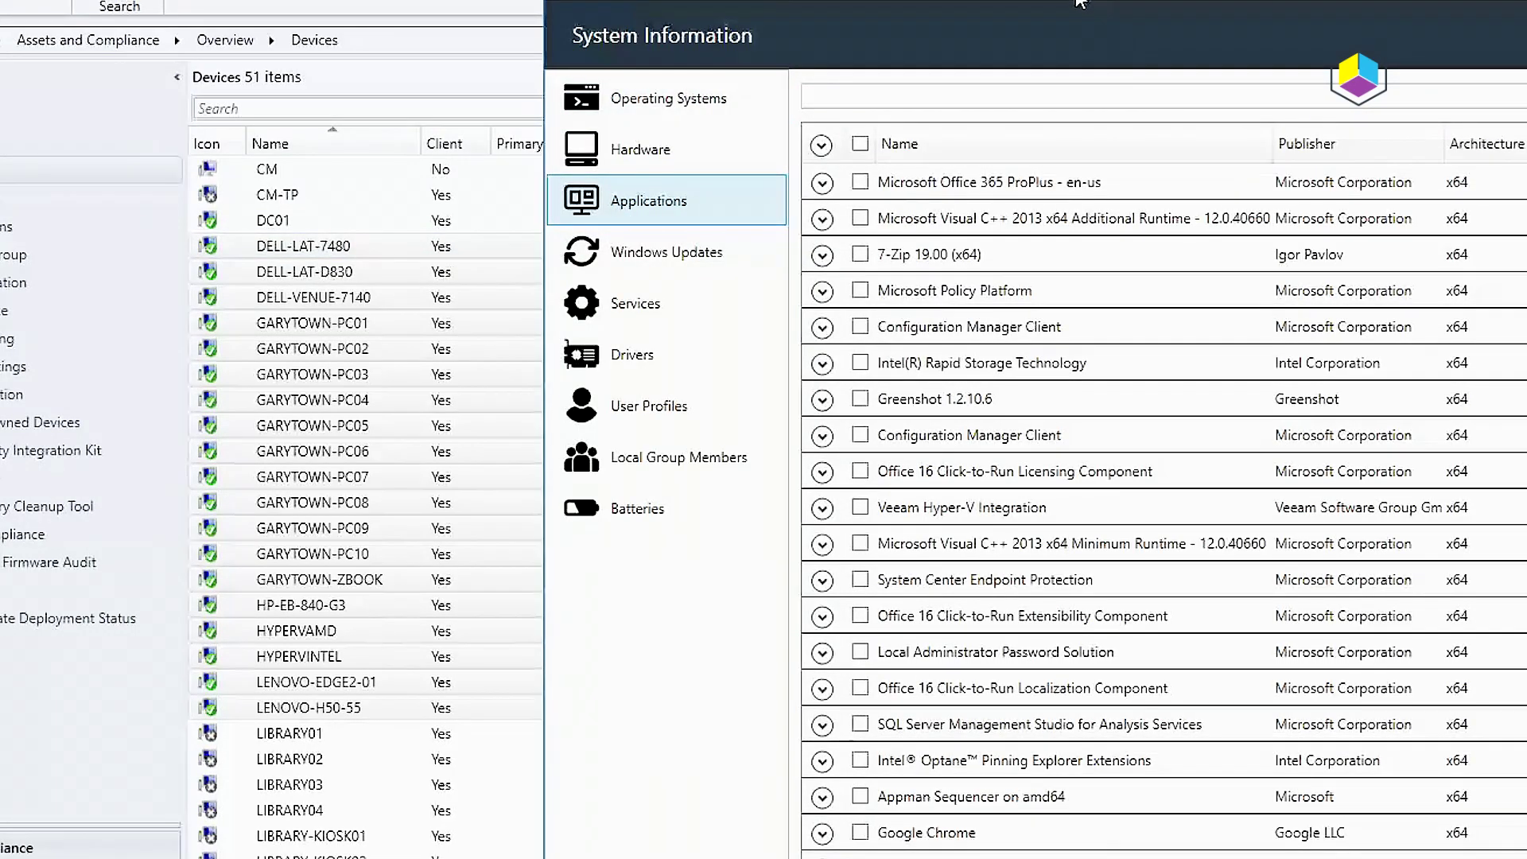
pyautogui.moveTo(1079, 3); pyautogui.dragTo(539, 4)
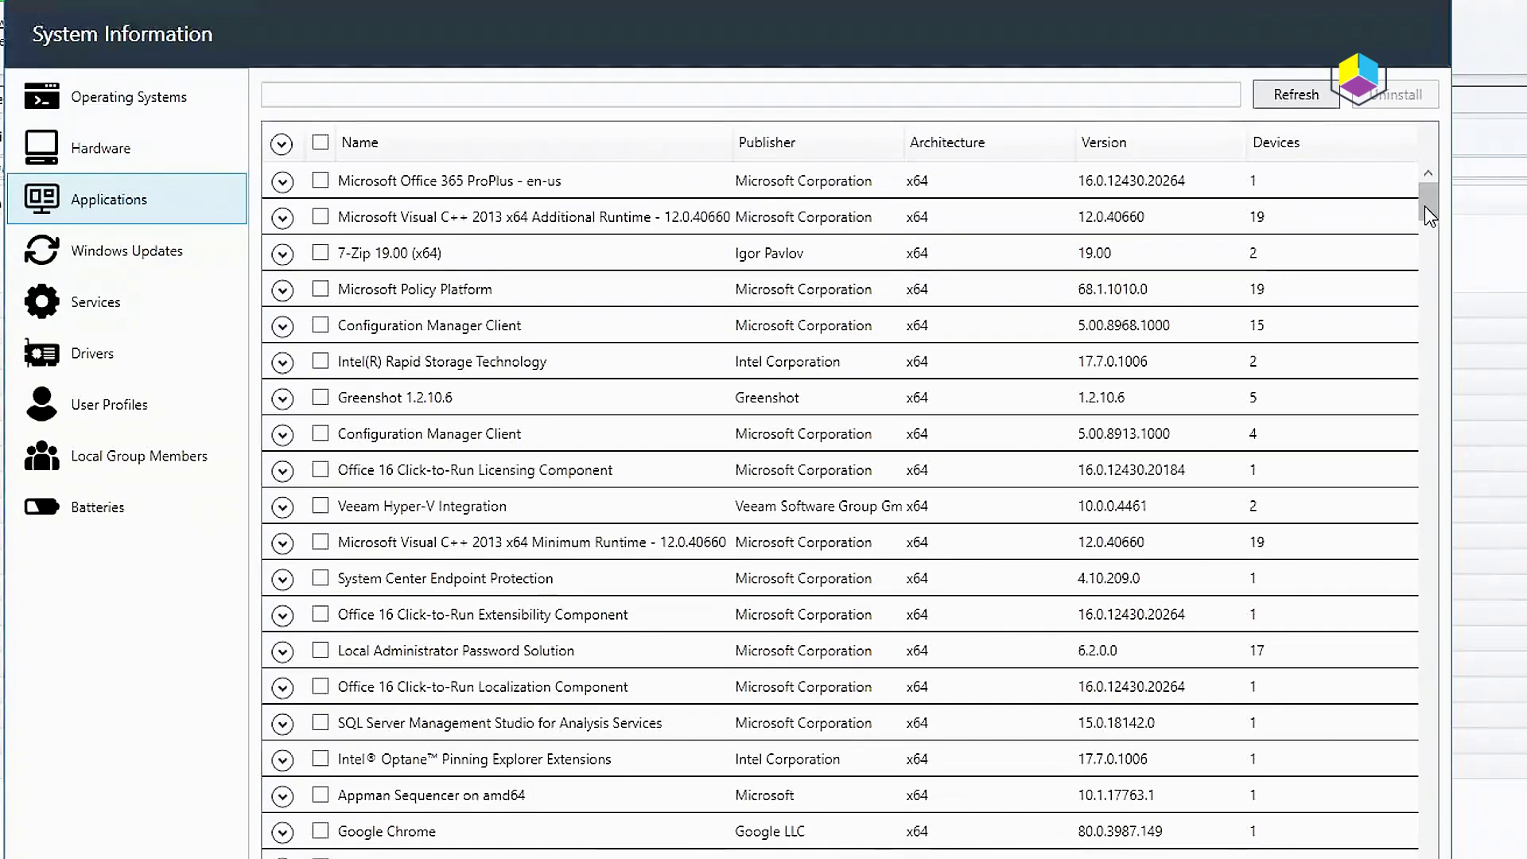
pyautogui.moveTo(1426, 207); pyautogui.dragTo(1430, 354)
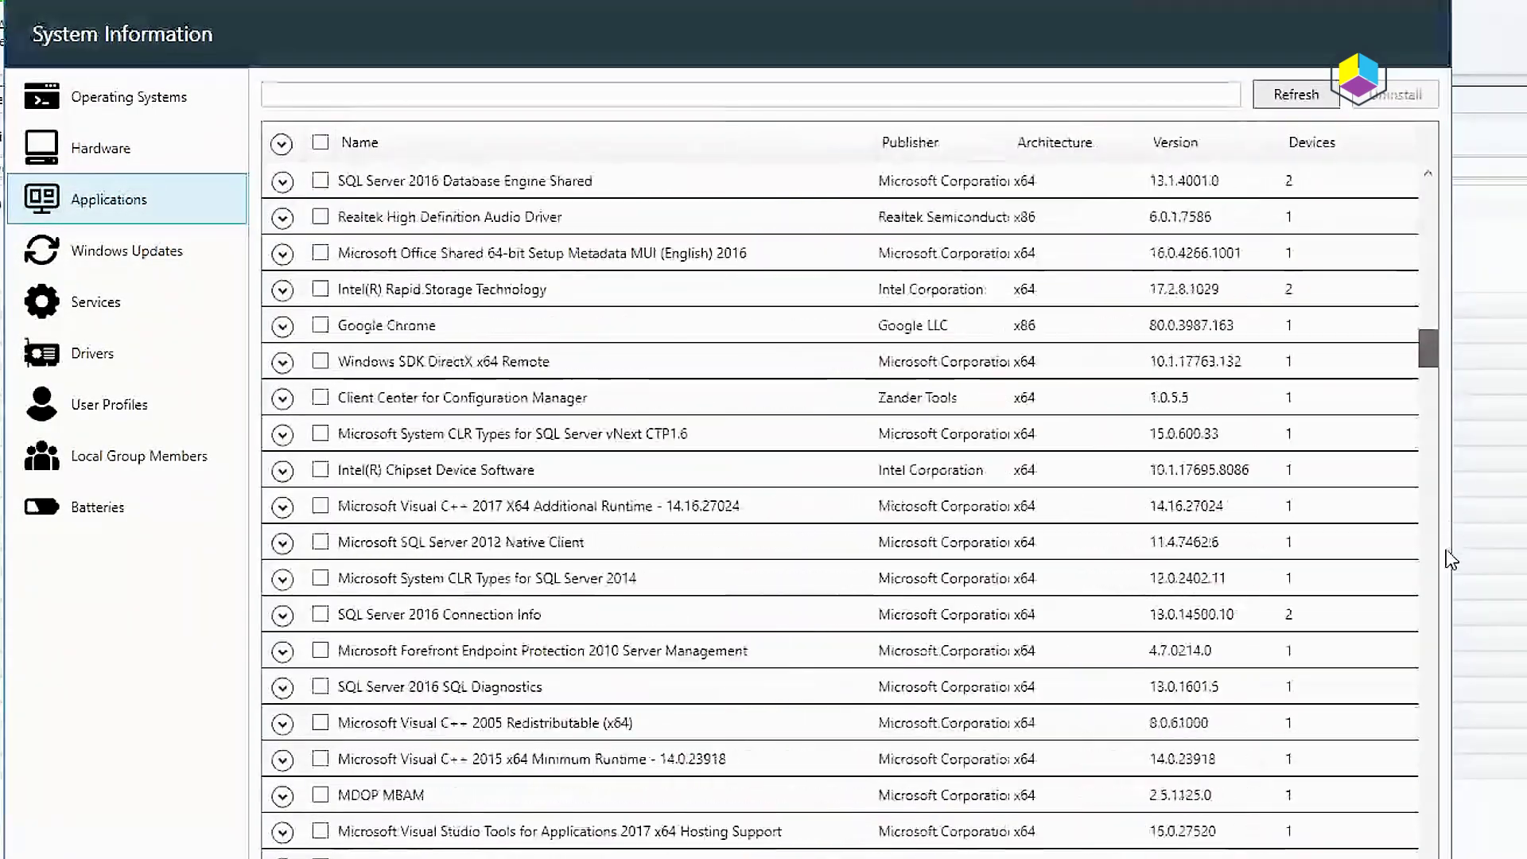
pyautogui.moveTo(1451, 559); pyautogui.dragTo(1428, 201)
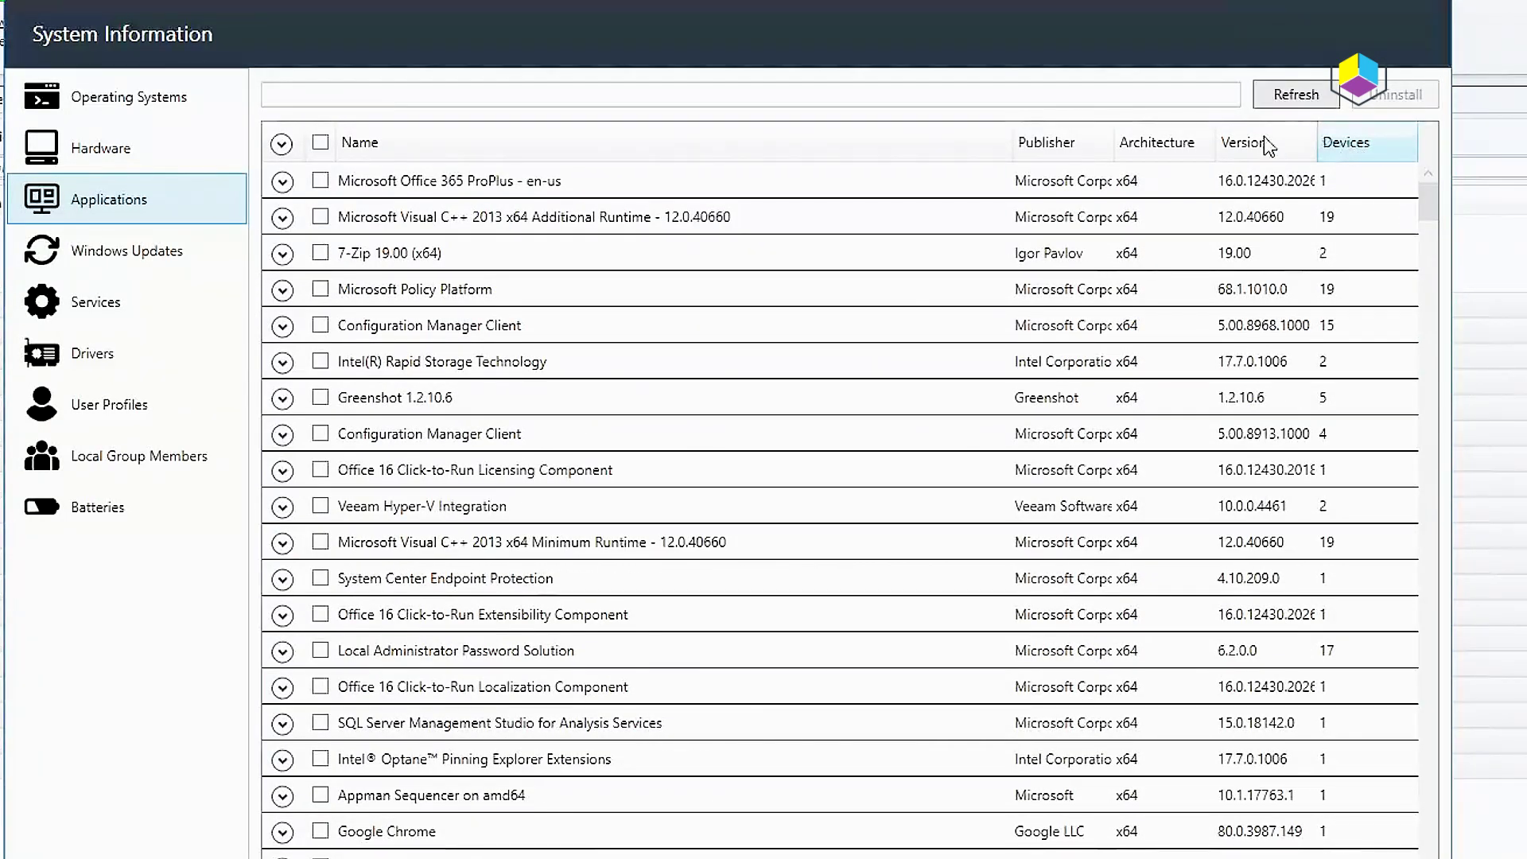
pyautogui.moveTo(1010, 142); pyautogui.dragTo(818, 147)
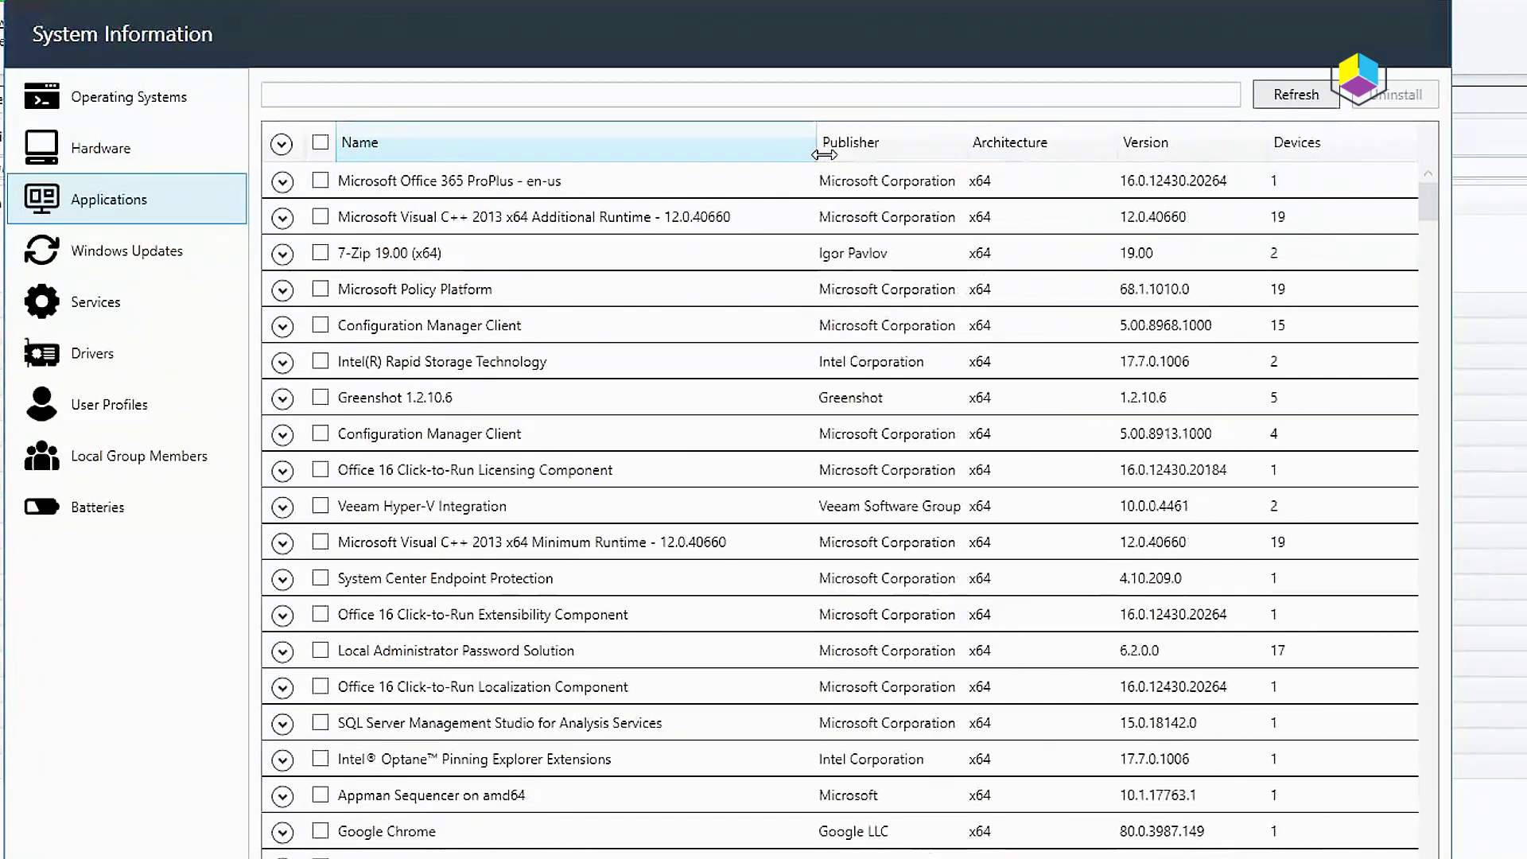
# - Sort the application list by publisher, by version, and finally by number of devices with the highest first
pyautogui.click(873, 160)
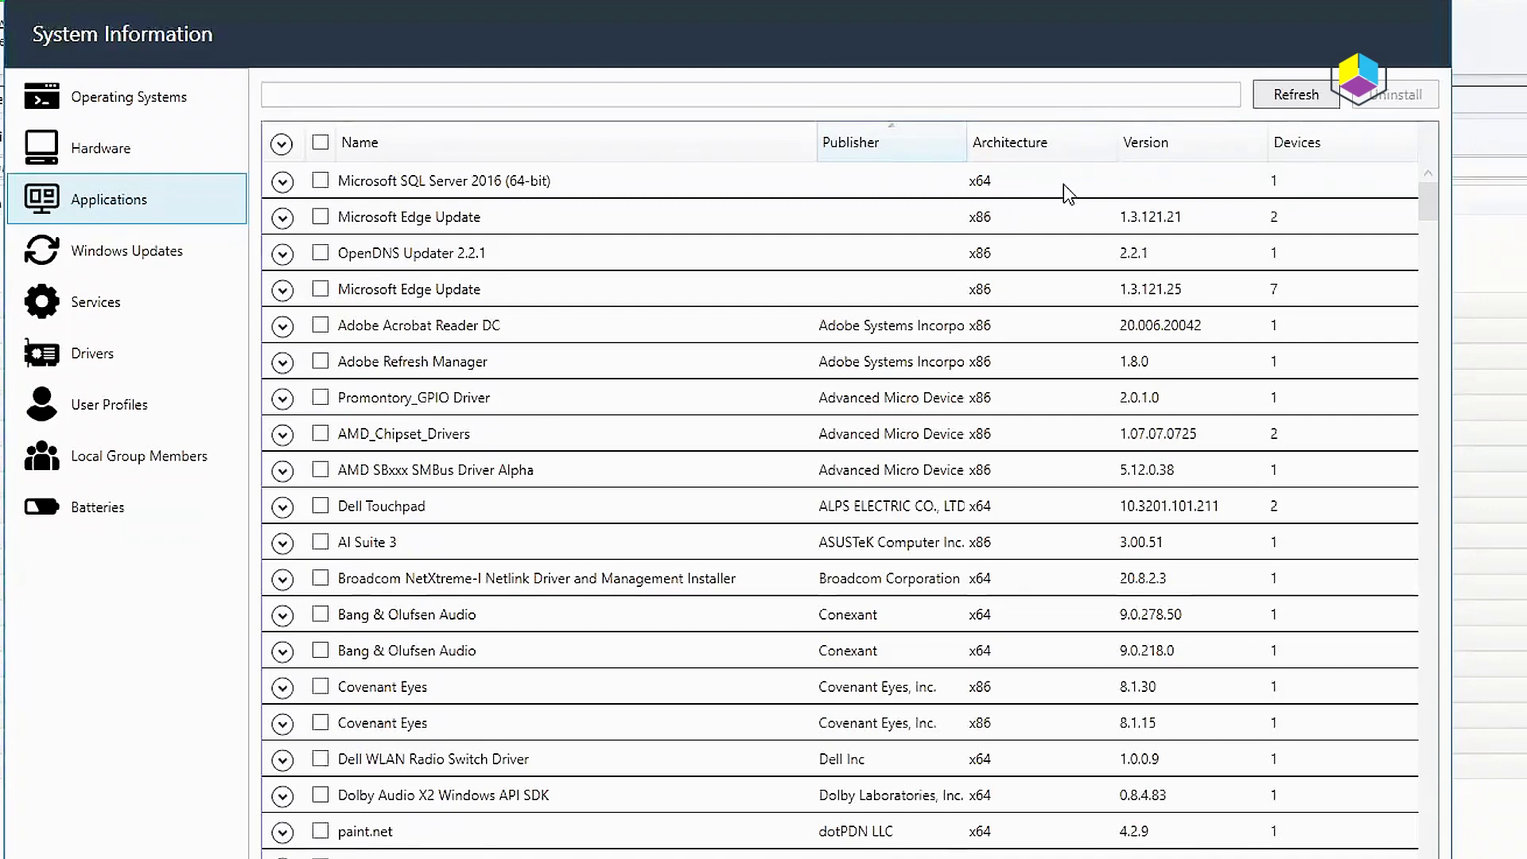
pyautogui.click(1180, 145)
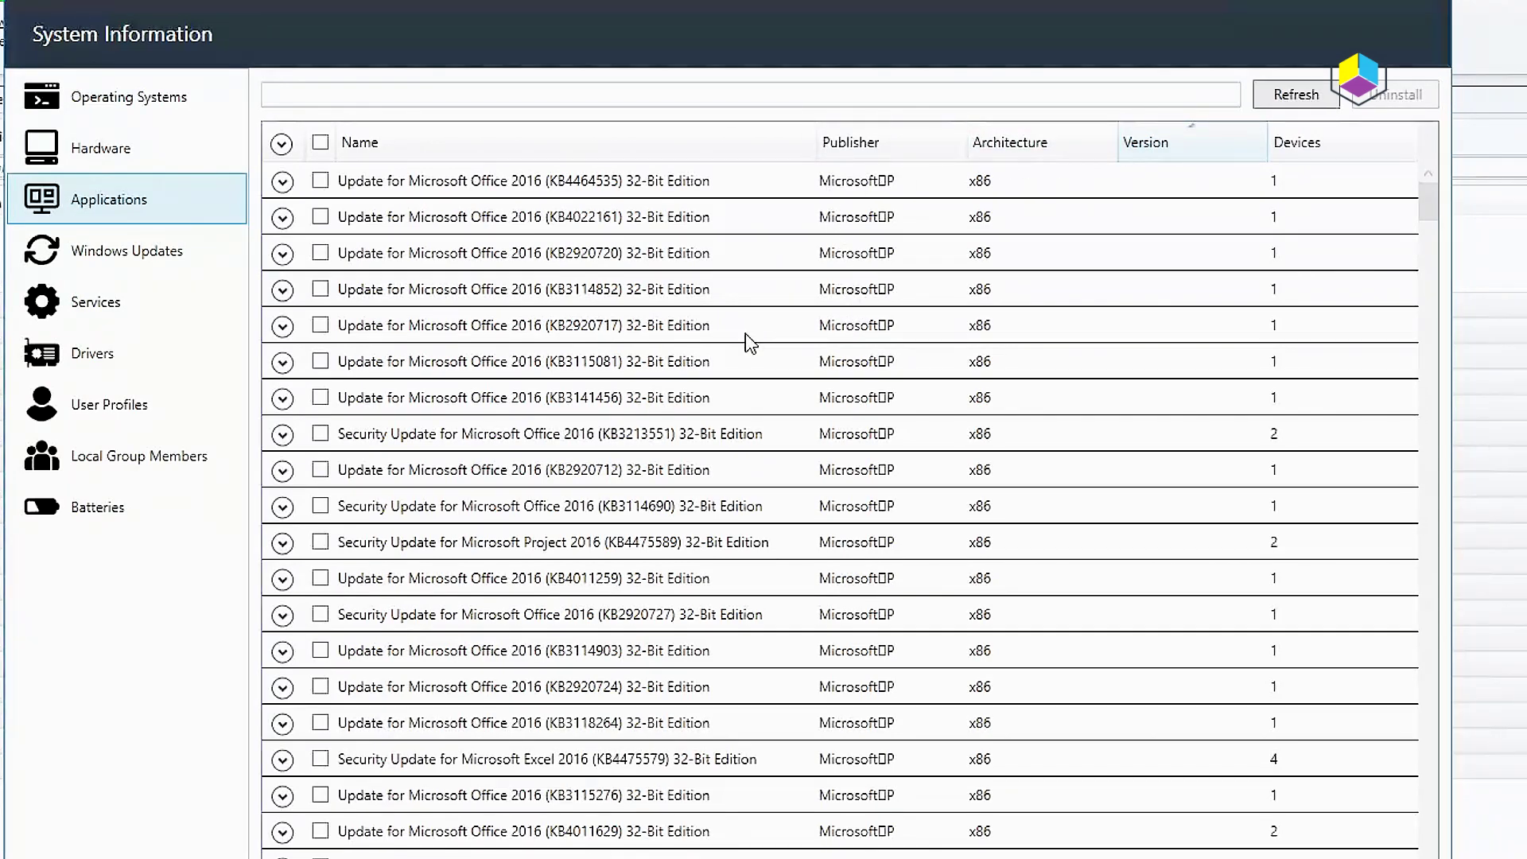
pyautogui.moveTo(1432, 211); pyautogui.dragTo(1432, 319)
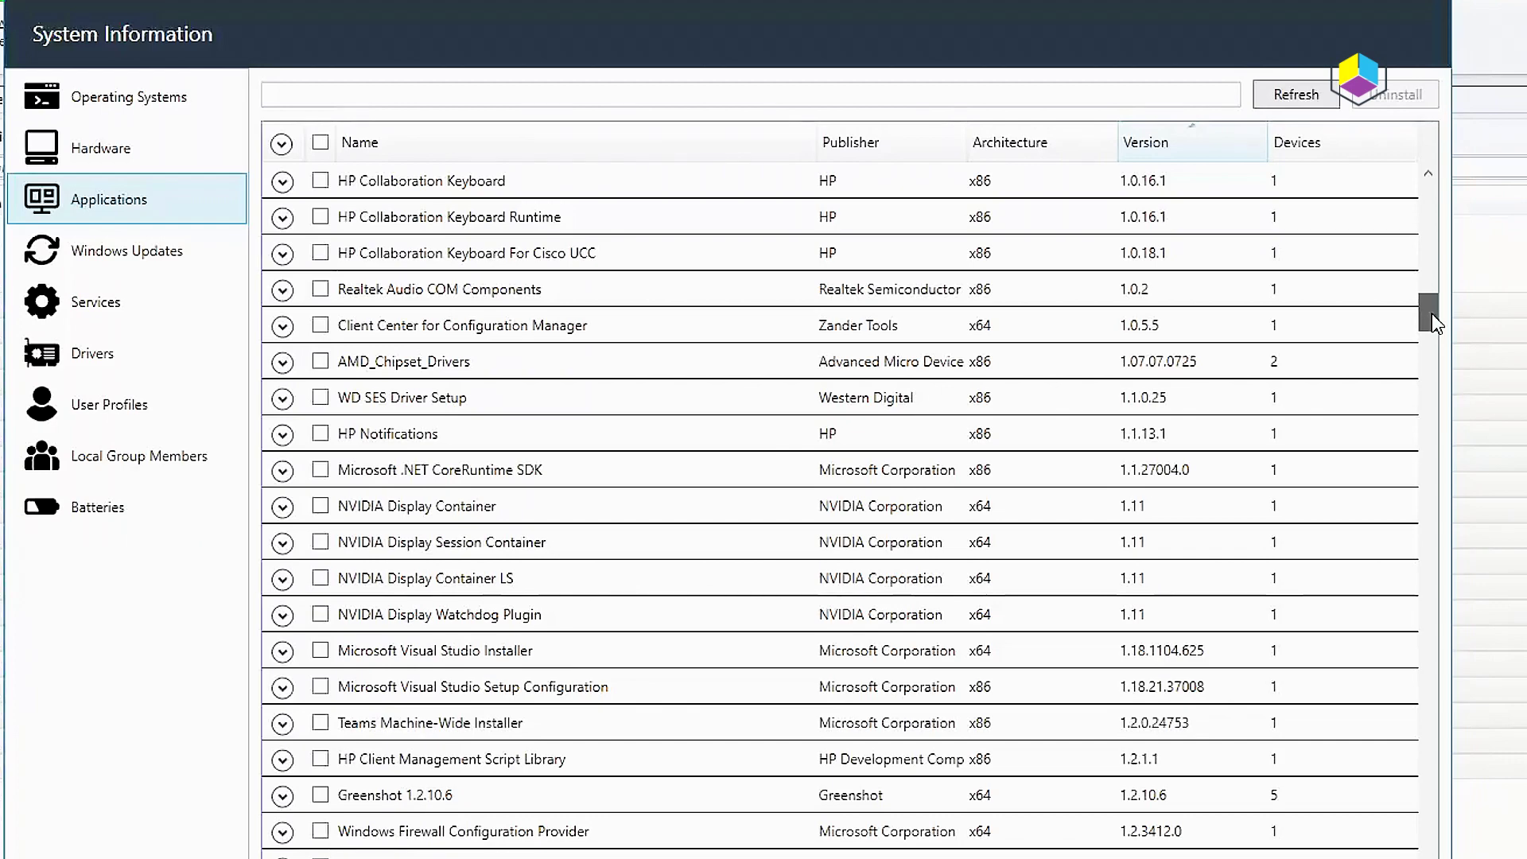
pyautogui.moveTo(1432, 313); pyautogui.dragTo(1431, 204)
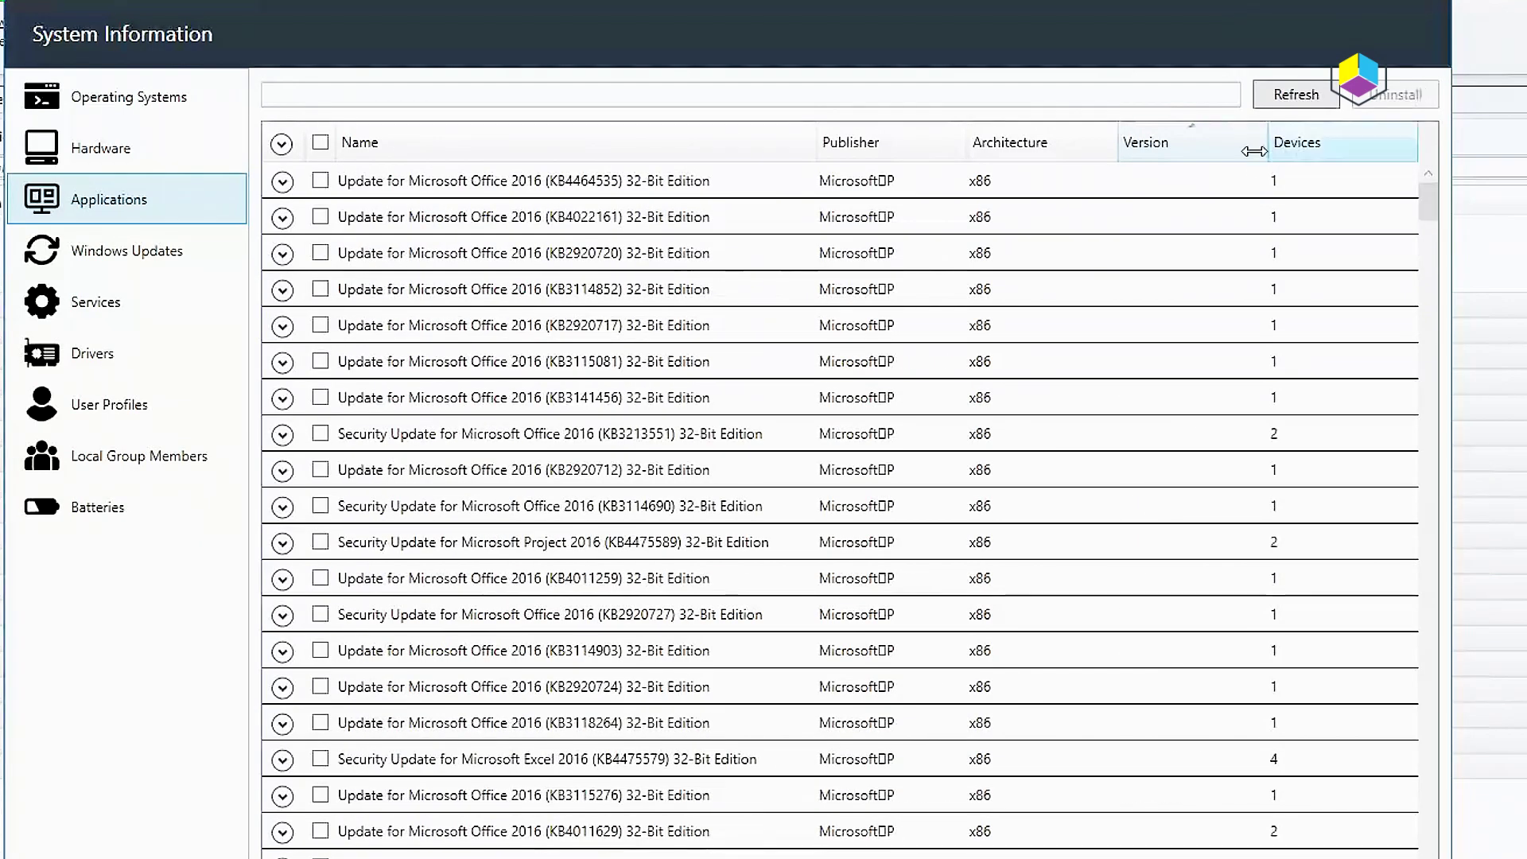
pyautogui.click(1370, 147)
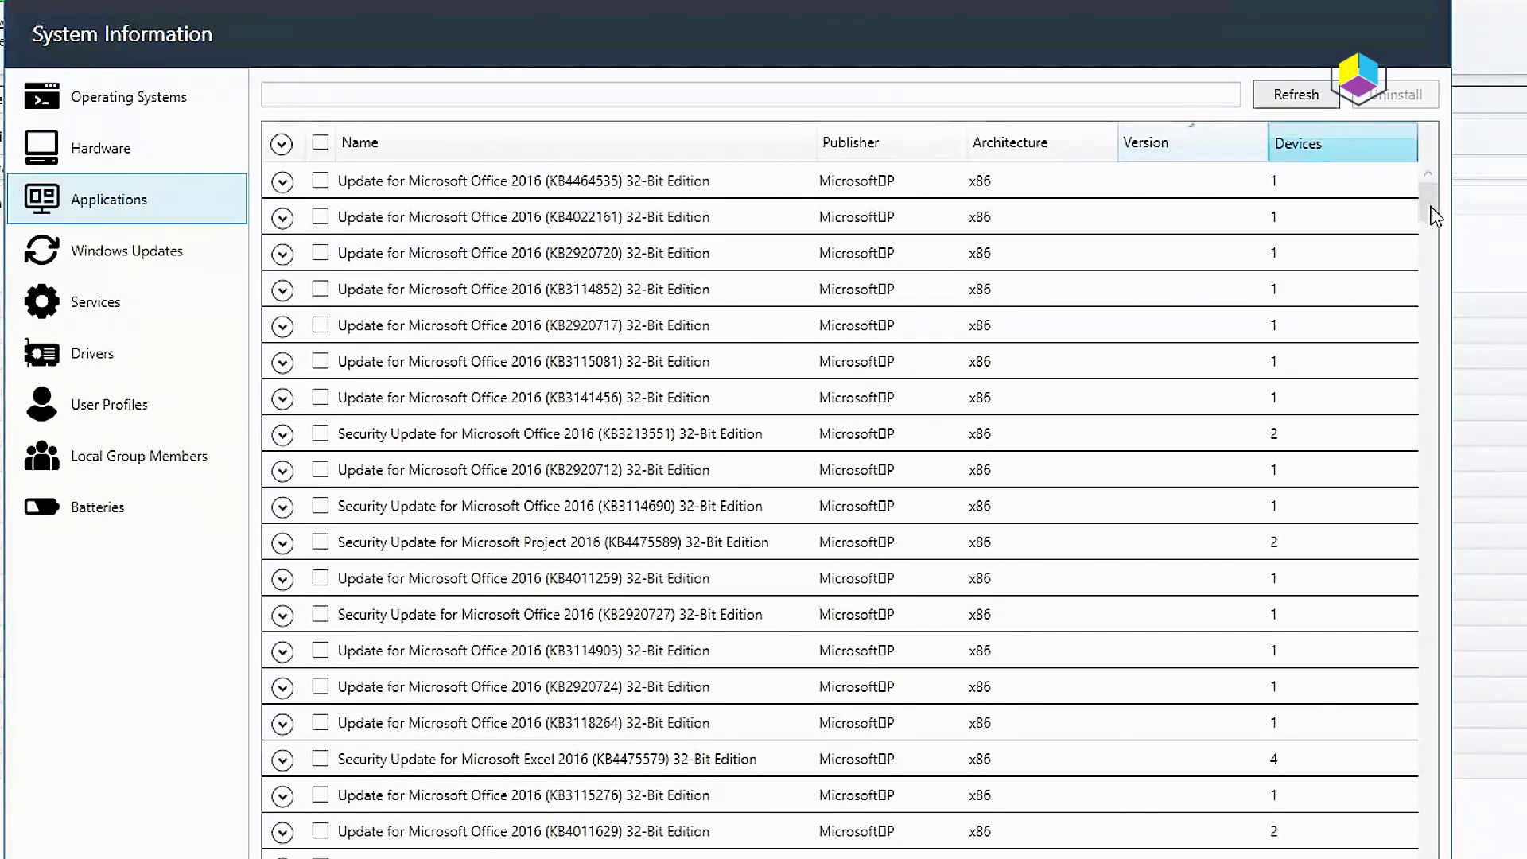
pyautogui.click(1339, 146)
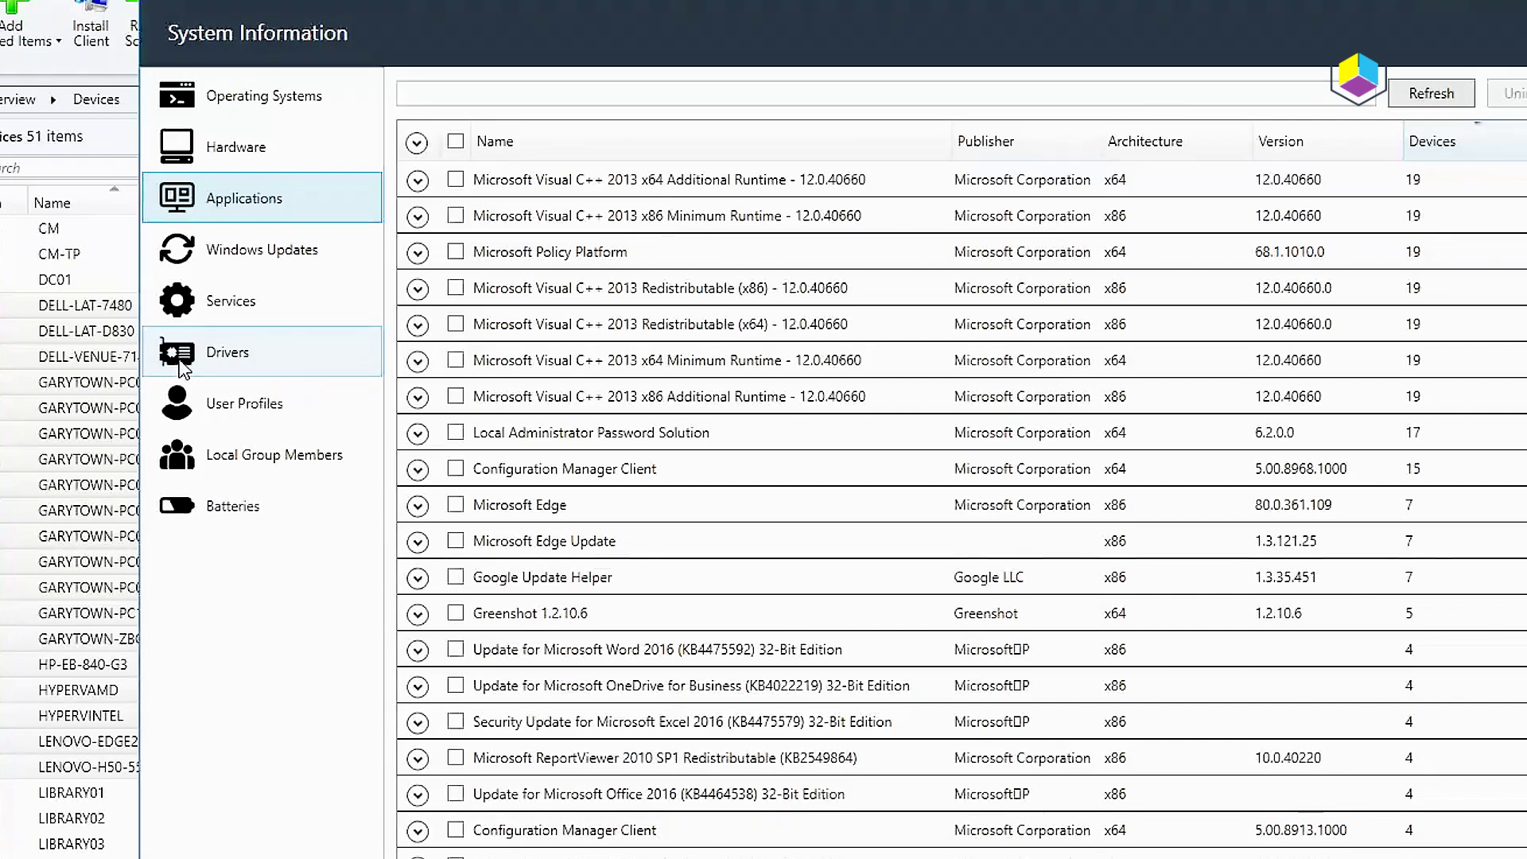
# - Look through the drivers found on the devices, including their classes, dates and versions
pyautogui.click(209, 355)
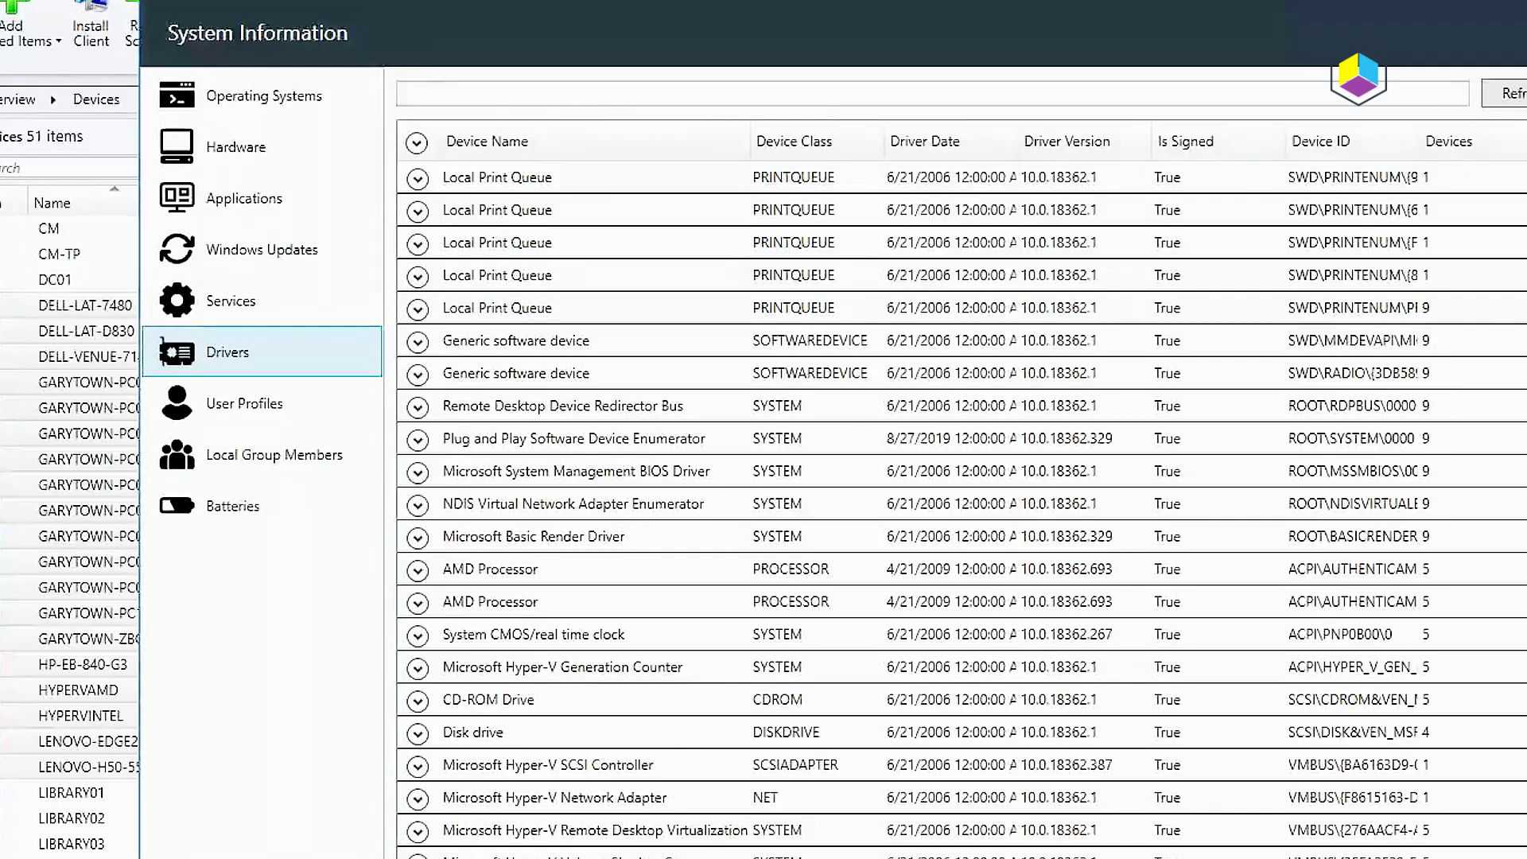
pyautogui.scroll(-15, 955, 493)
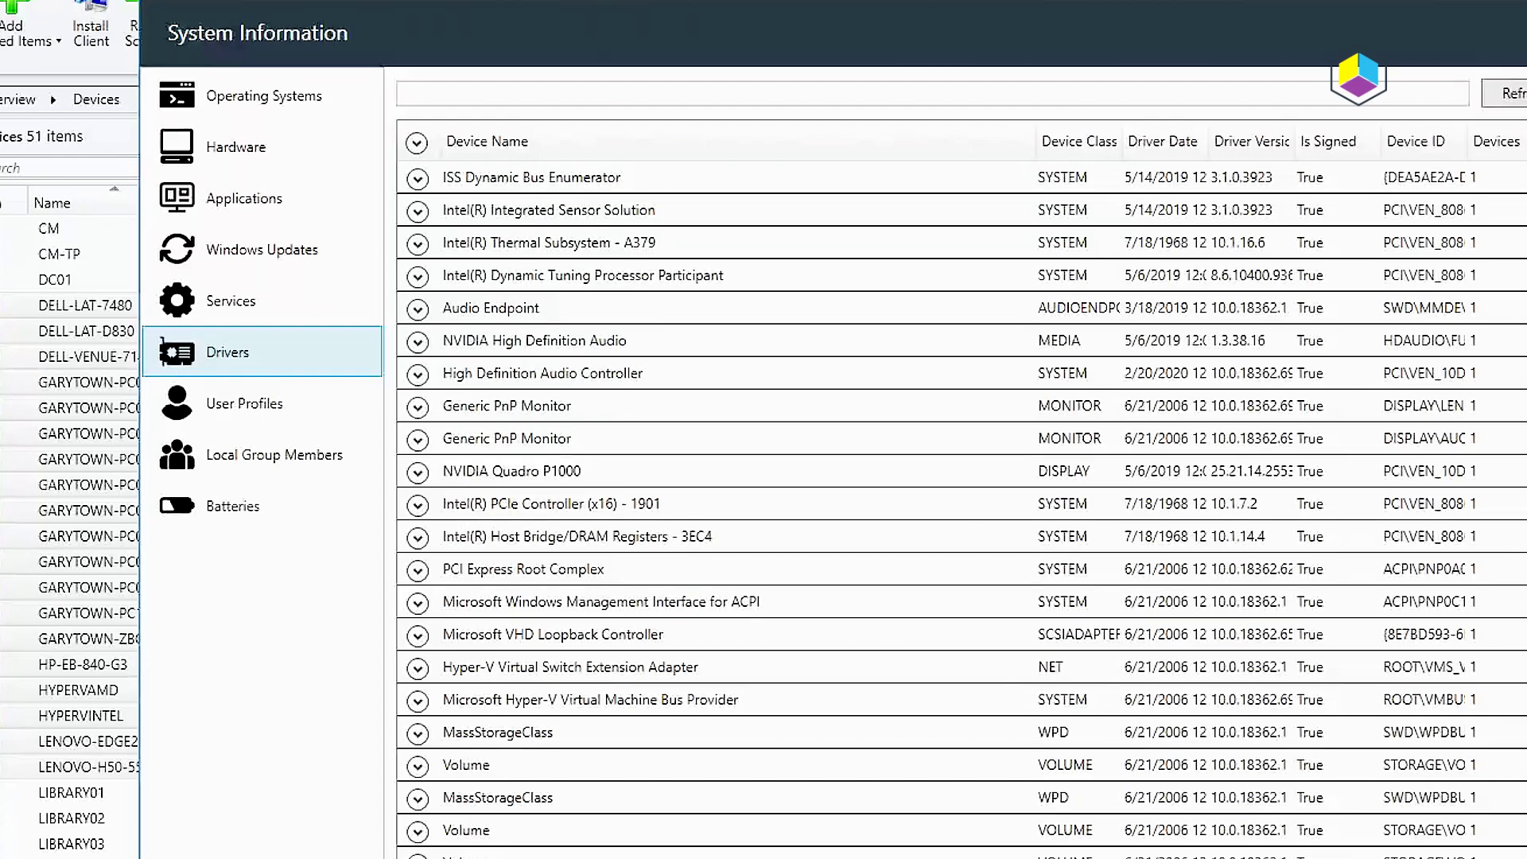
pyautogui.scroll(10, 955, 493)
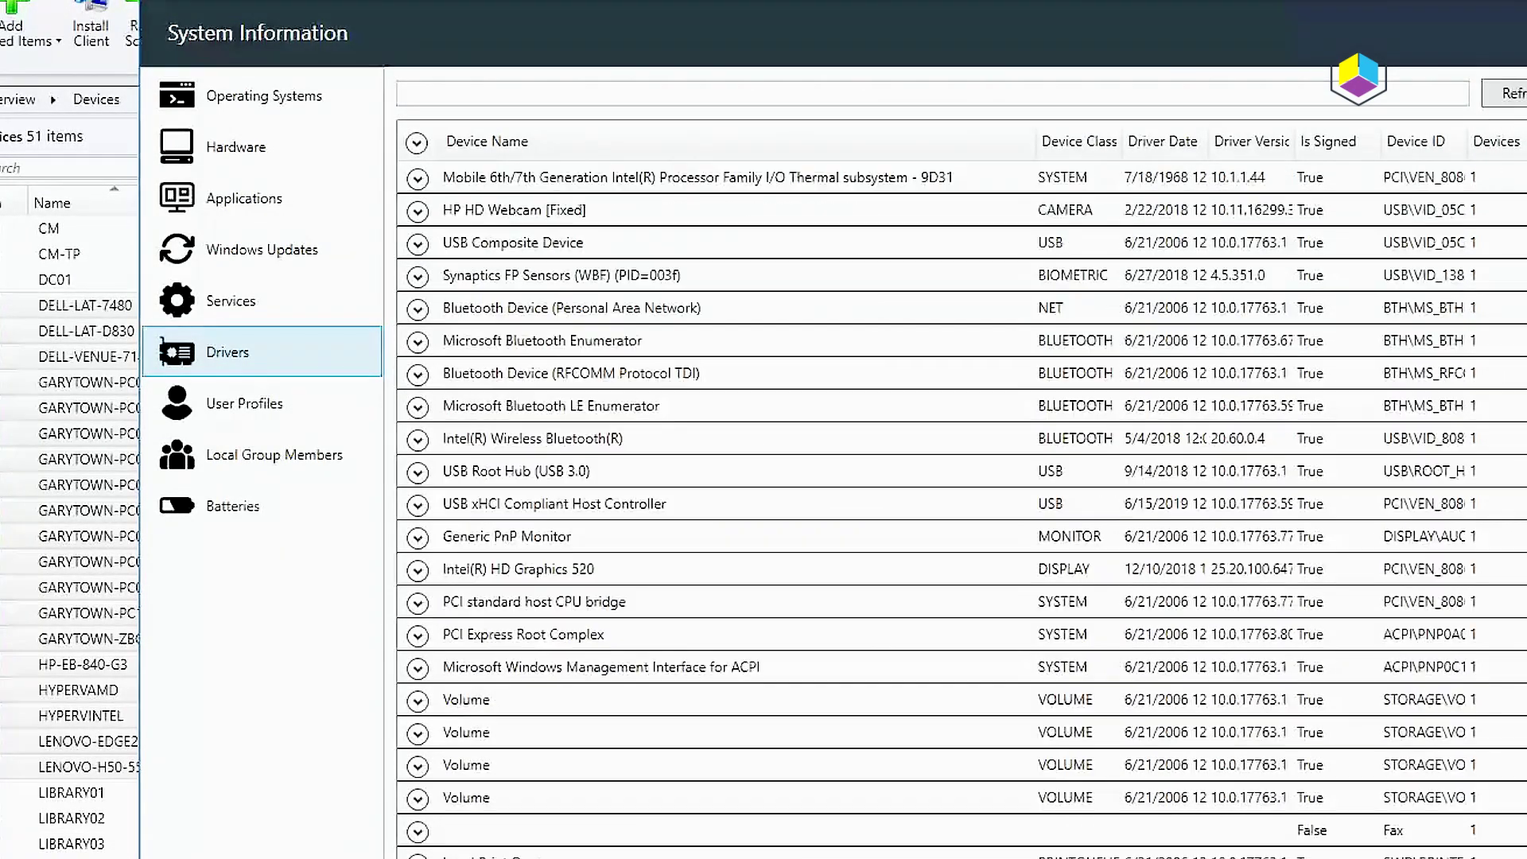
# - Show the installed Windows updates, expand KB4540681 and select its GARYTOWN-PC10 entry
pyautogui.click(226, 254)
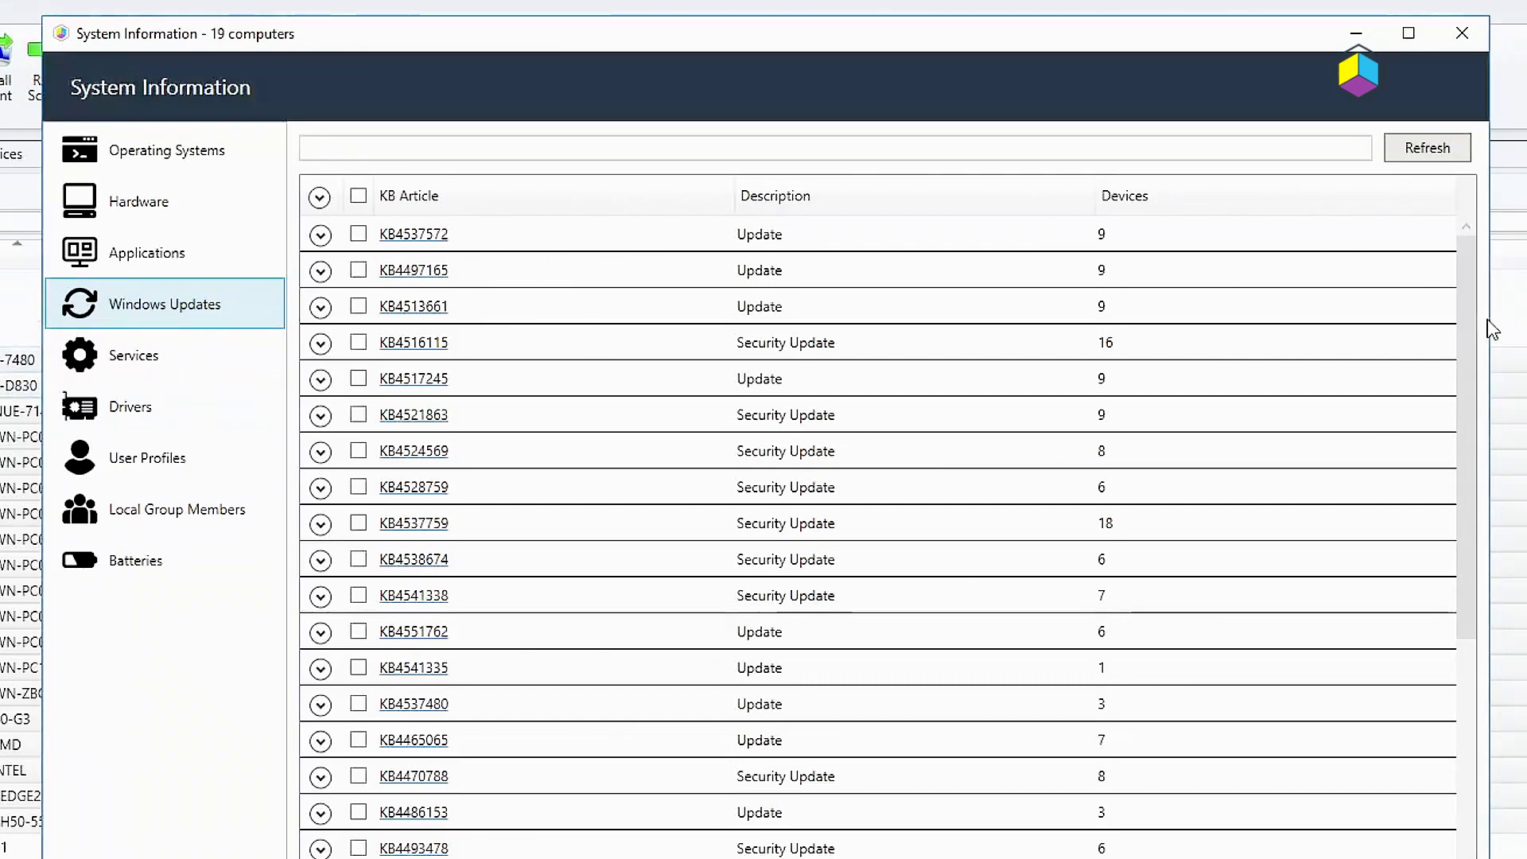
pyautogui.moveTo(1468, 340); pyautogui.dragTo(1470, 849)
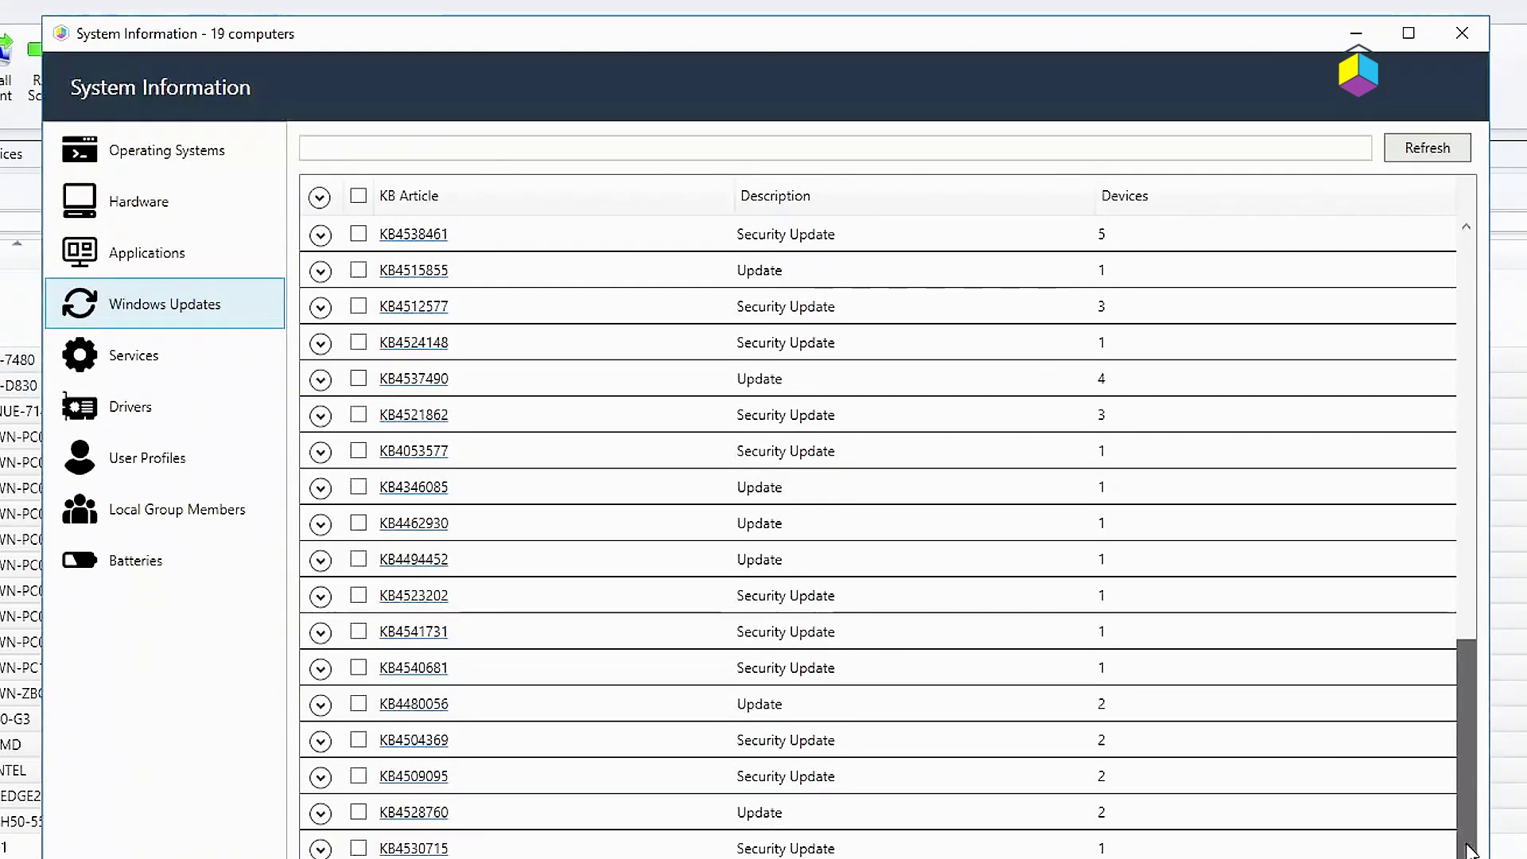
pyautogui.click(320, 668)
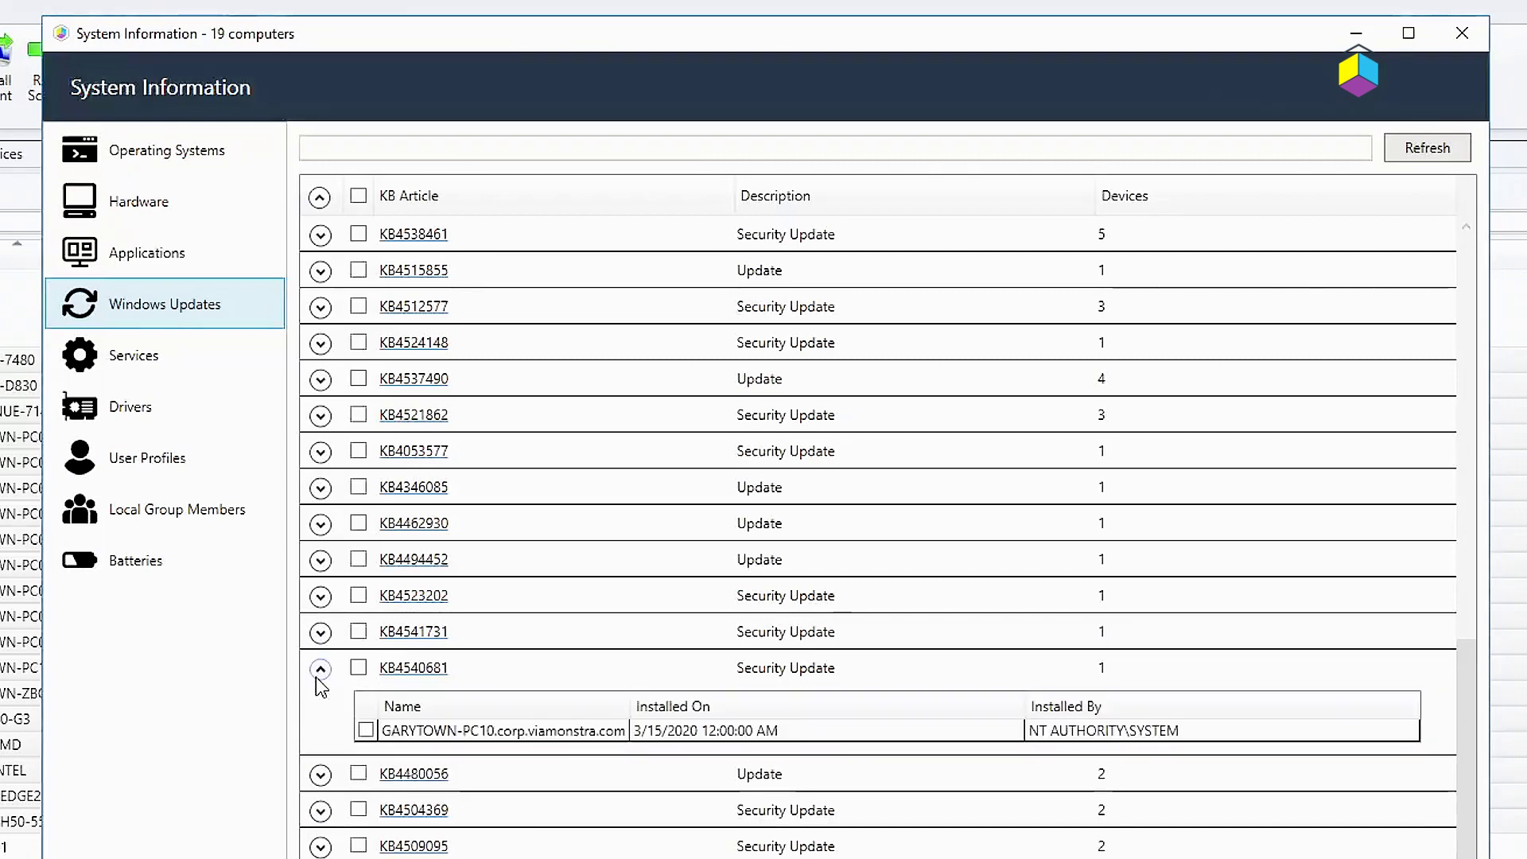
pyautogui.rightClick(480, 737)
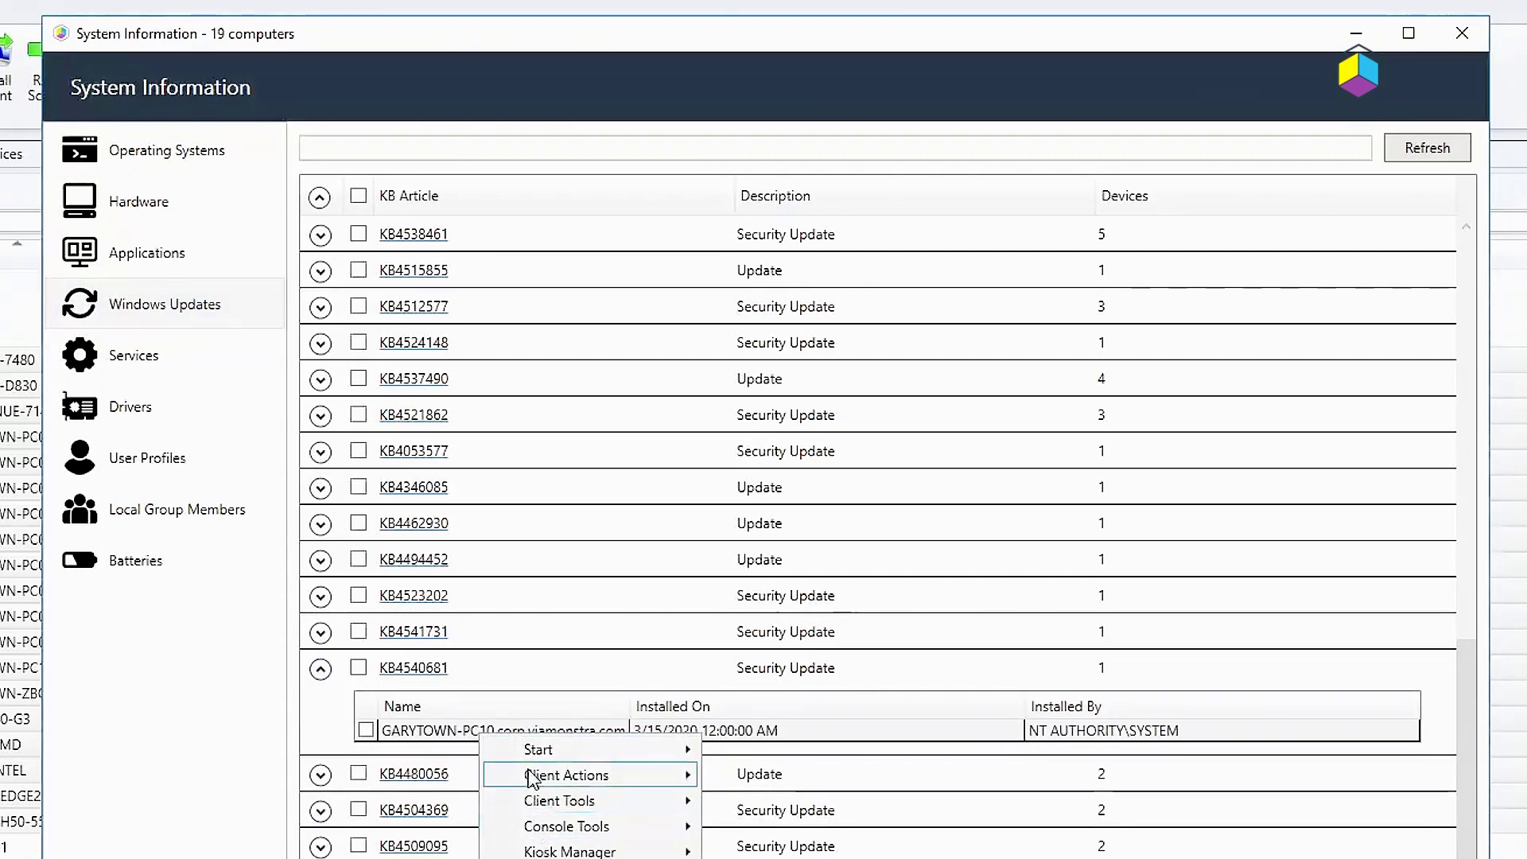
pyautogui.click(366, 729)
pyautogui.click(366, 730)
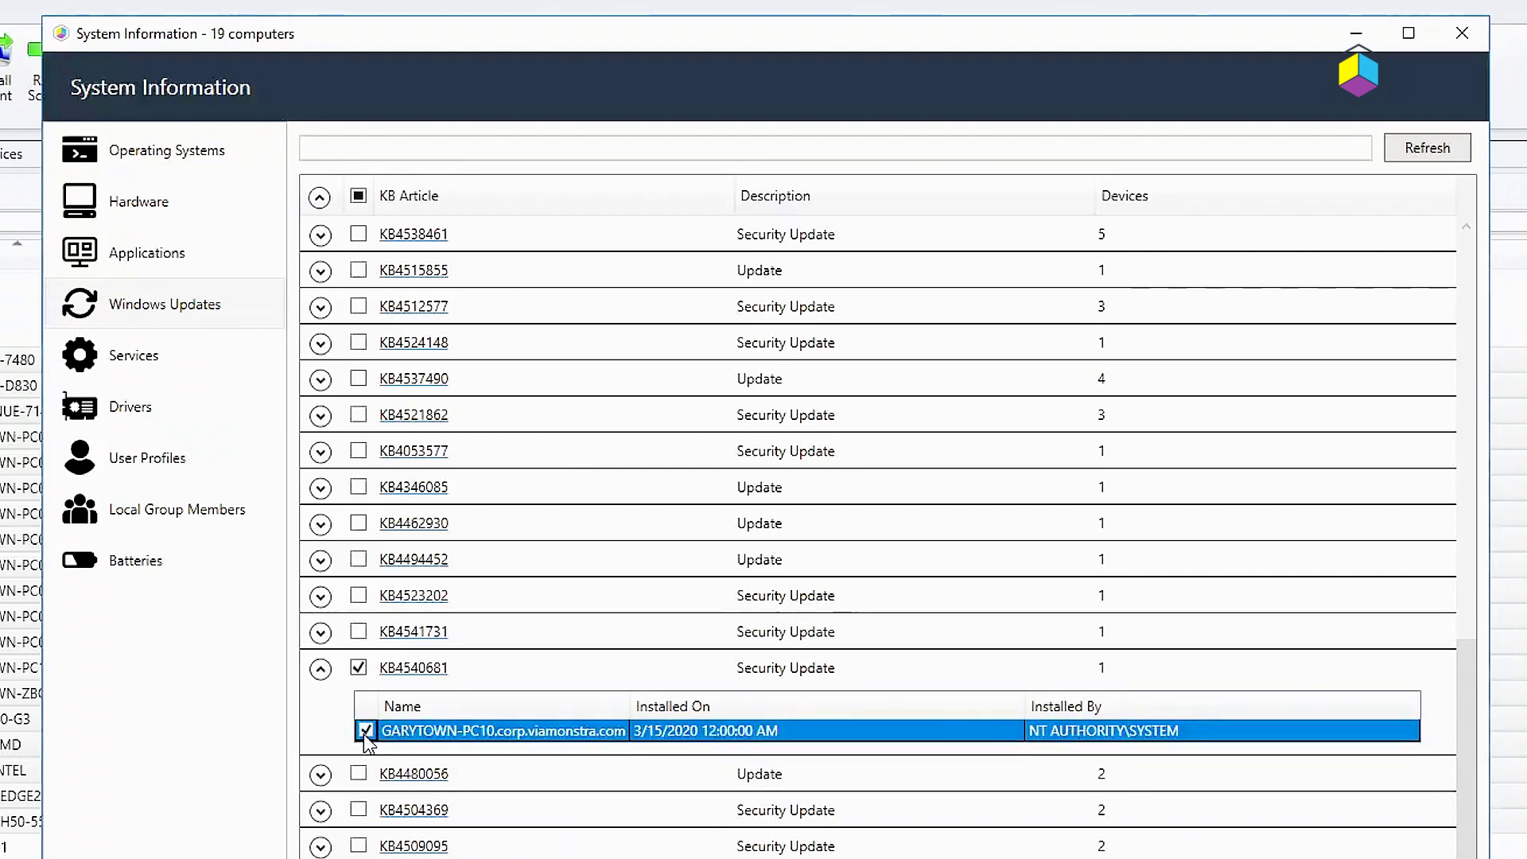
# - Examine the devices' BitLocker Drive Encryption Service status in the services list, and bring up the user profiles
pyautogui.click(143, 366)
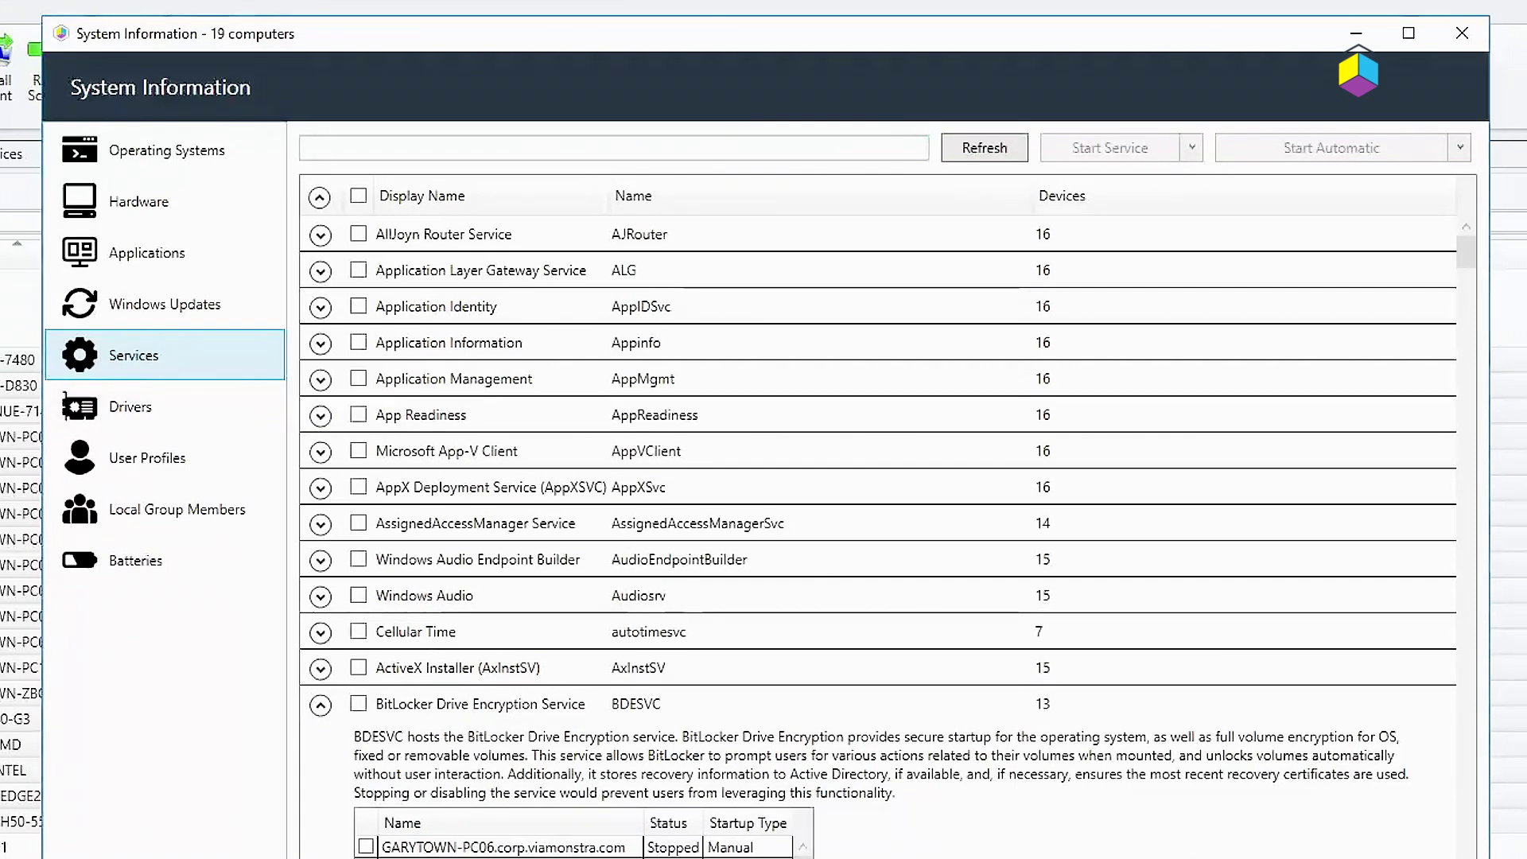
pyautogui.scroll(-1, 312, 602)
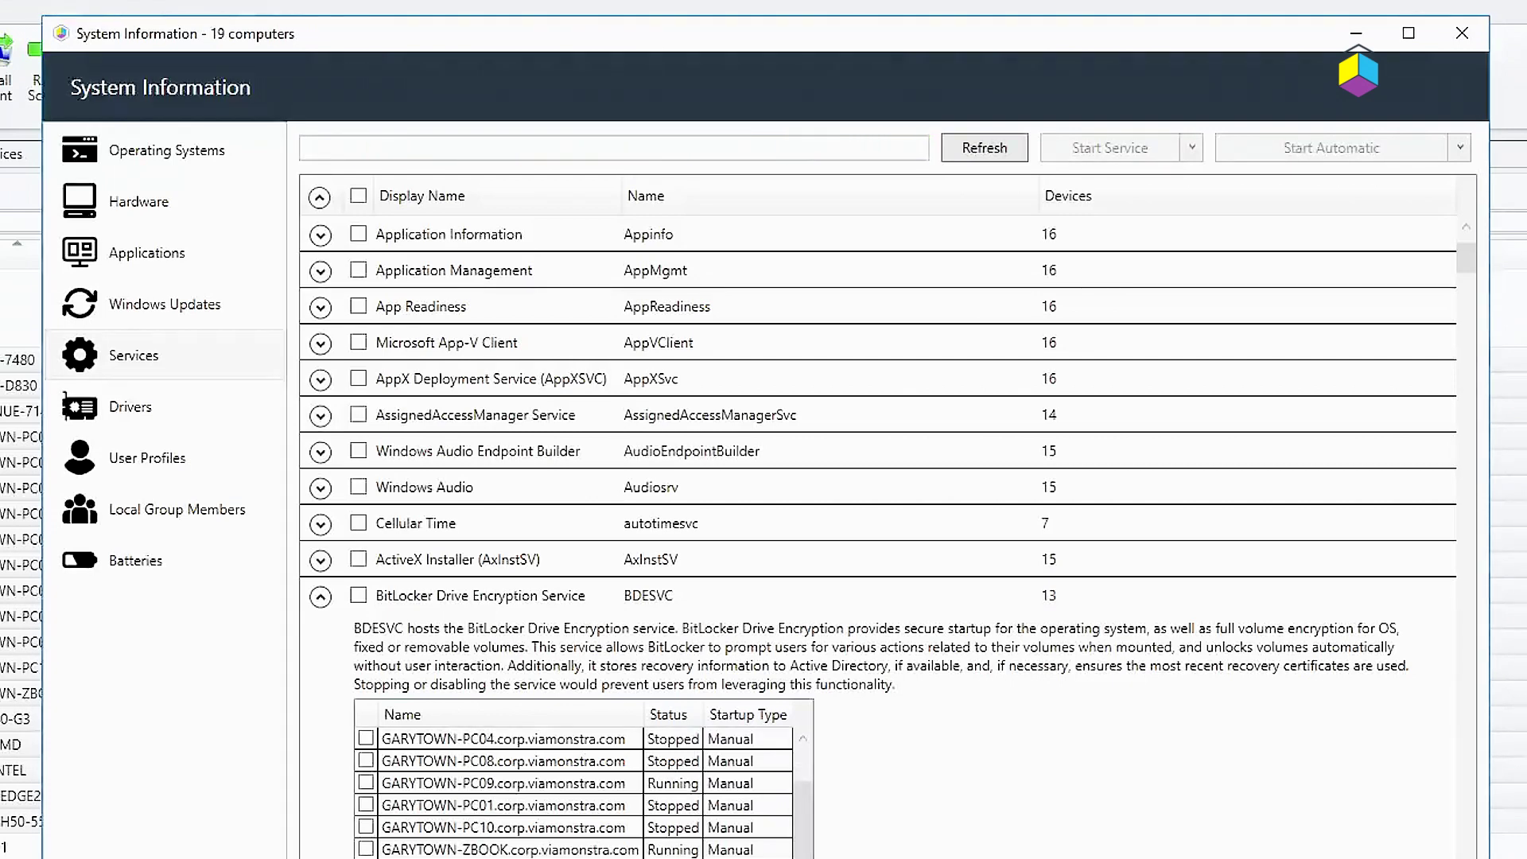
pyautogui.click(128, 461)
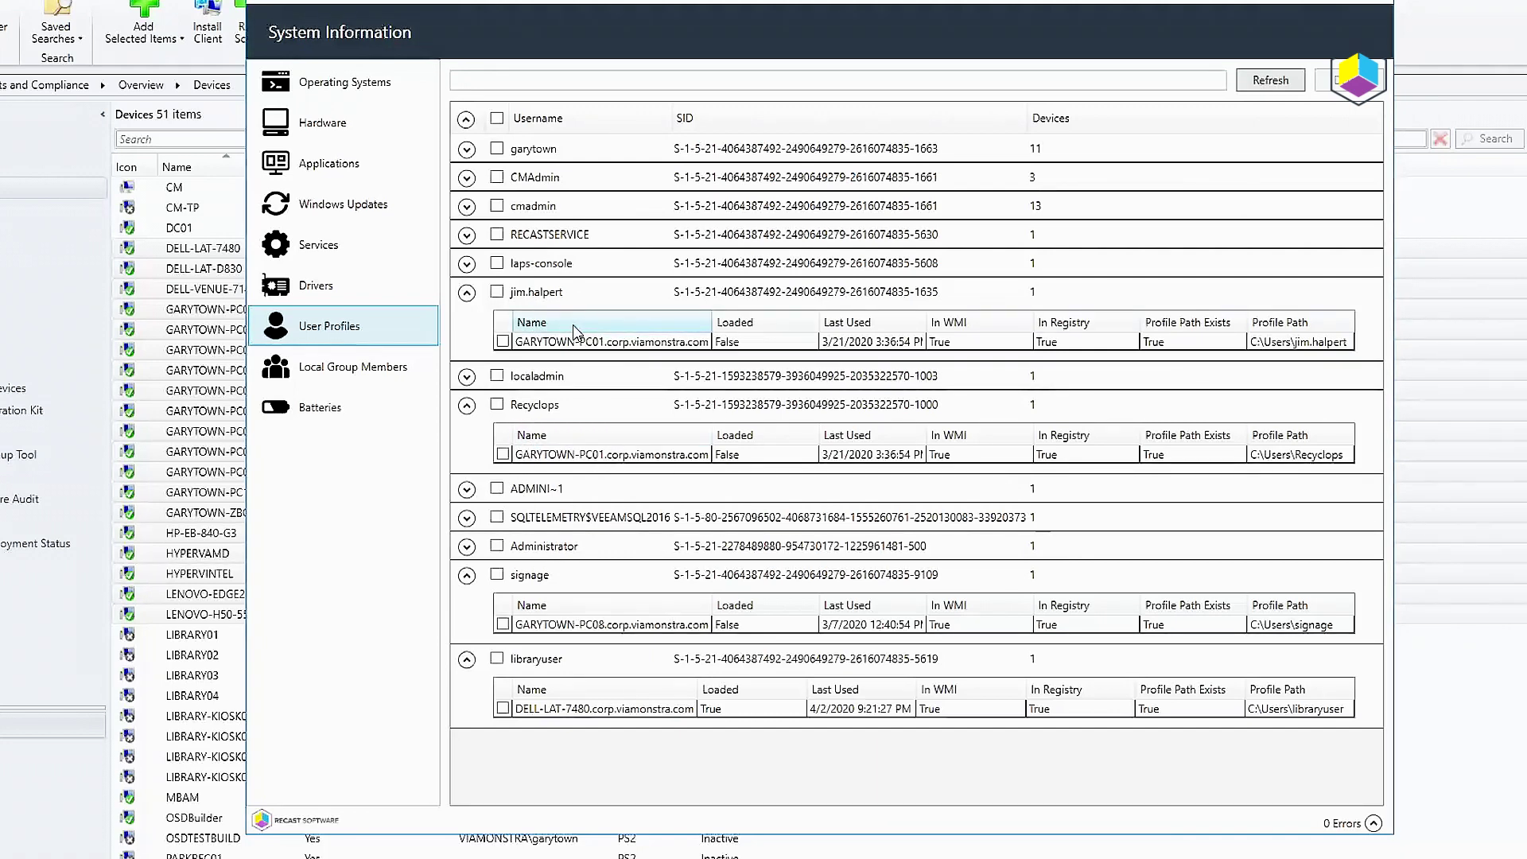
# - Remove the localadmin member from the local Administrators group and close the results dialog
pyautogui.click(347, 370)
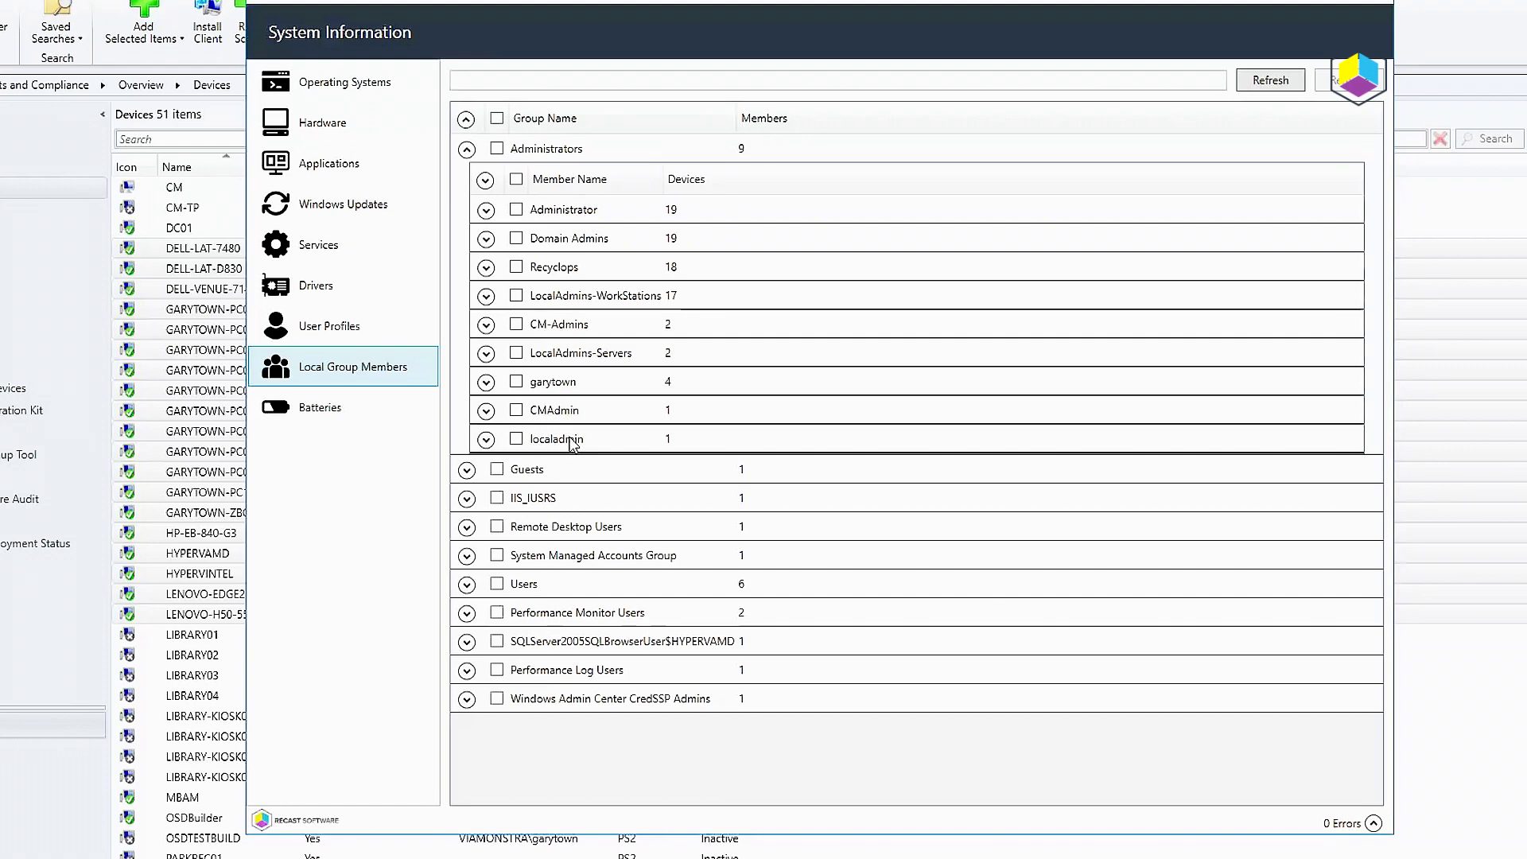
pyautogui.click(517, 440)
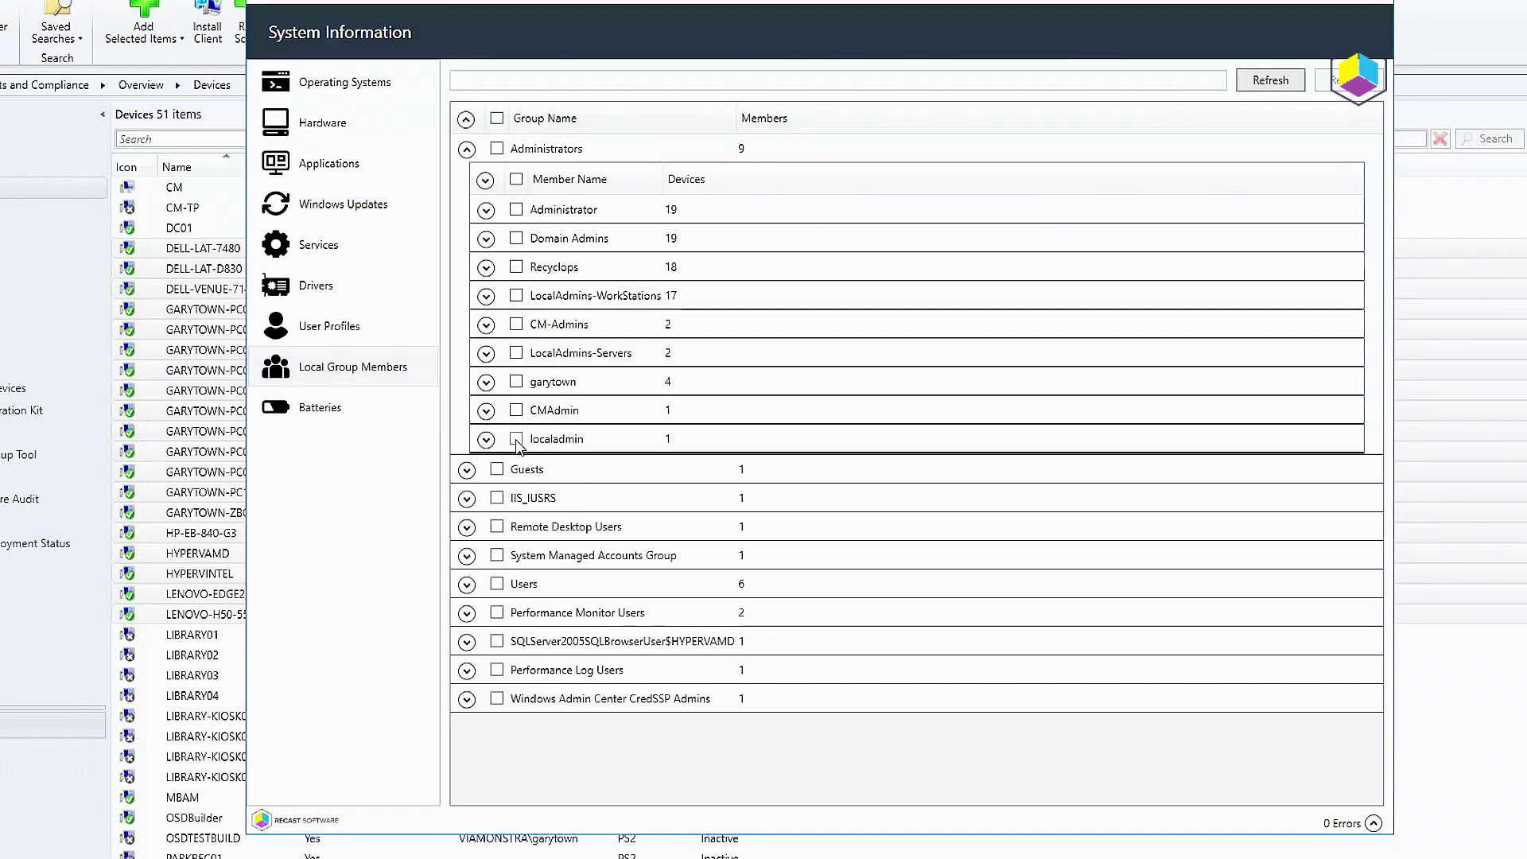
pyautogui.click(1344, 83)
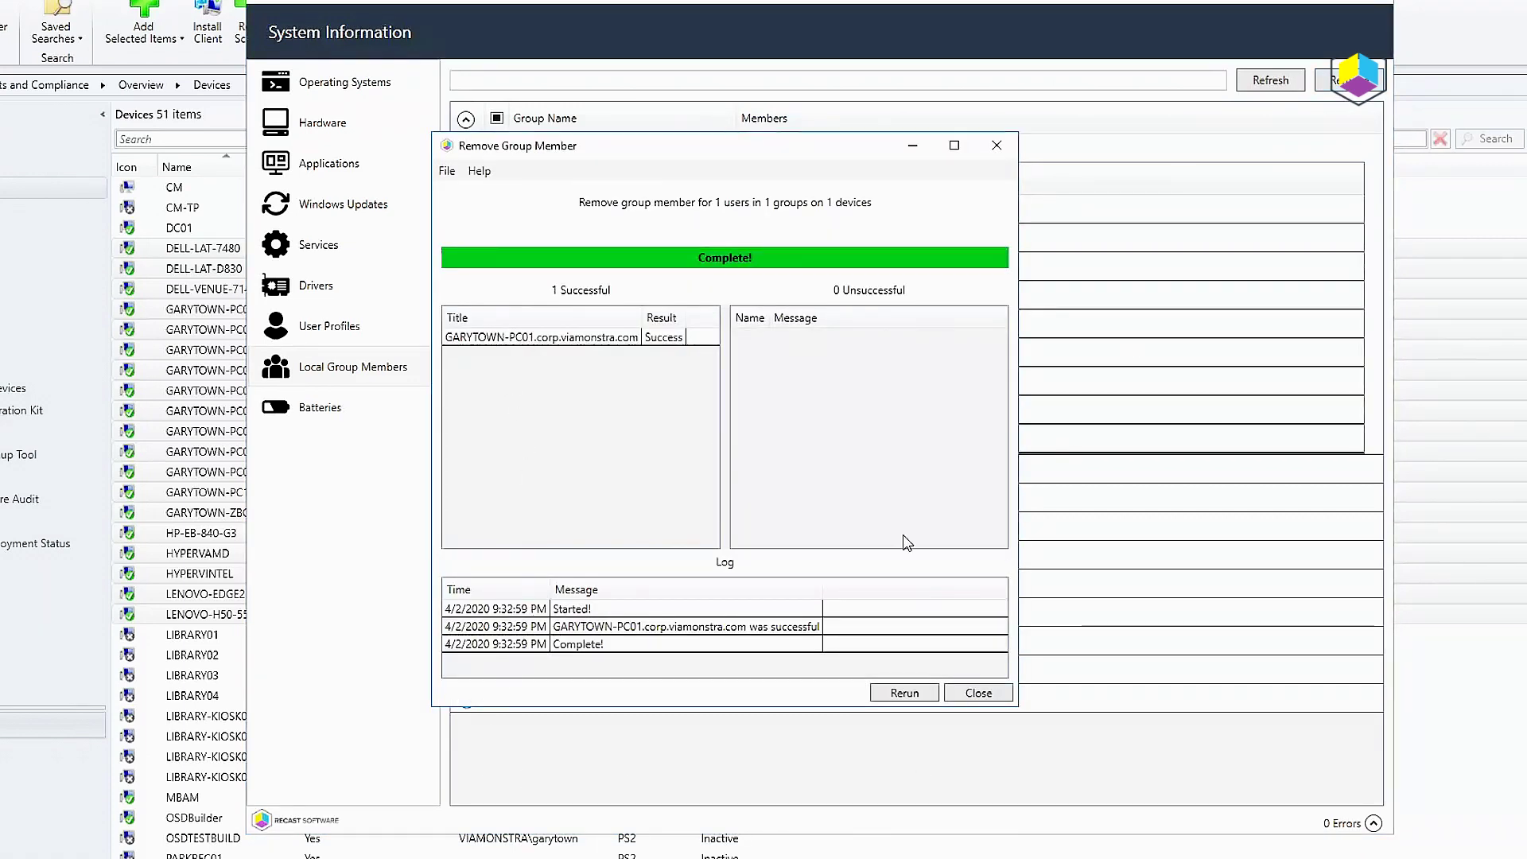
pyautogui.click(979, 693)
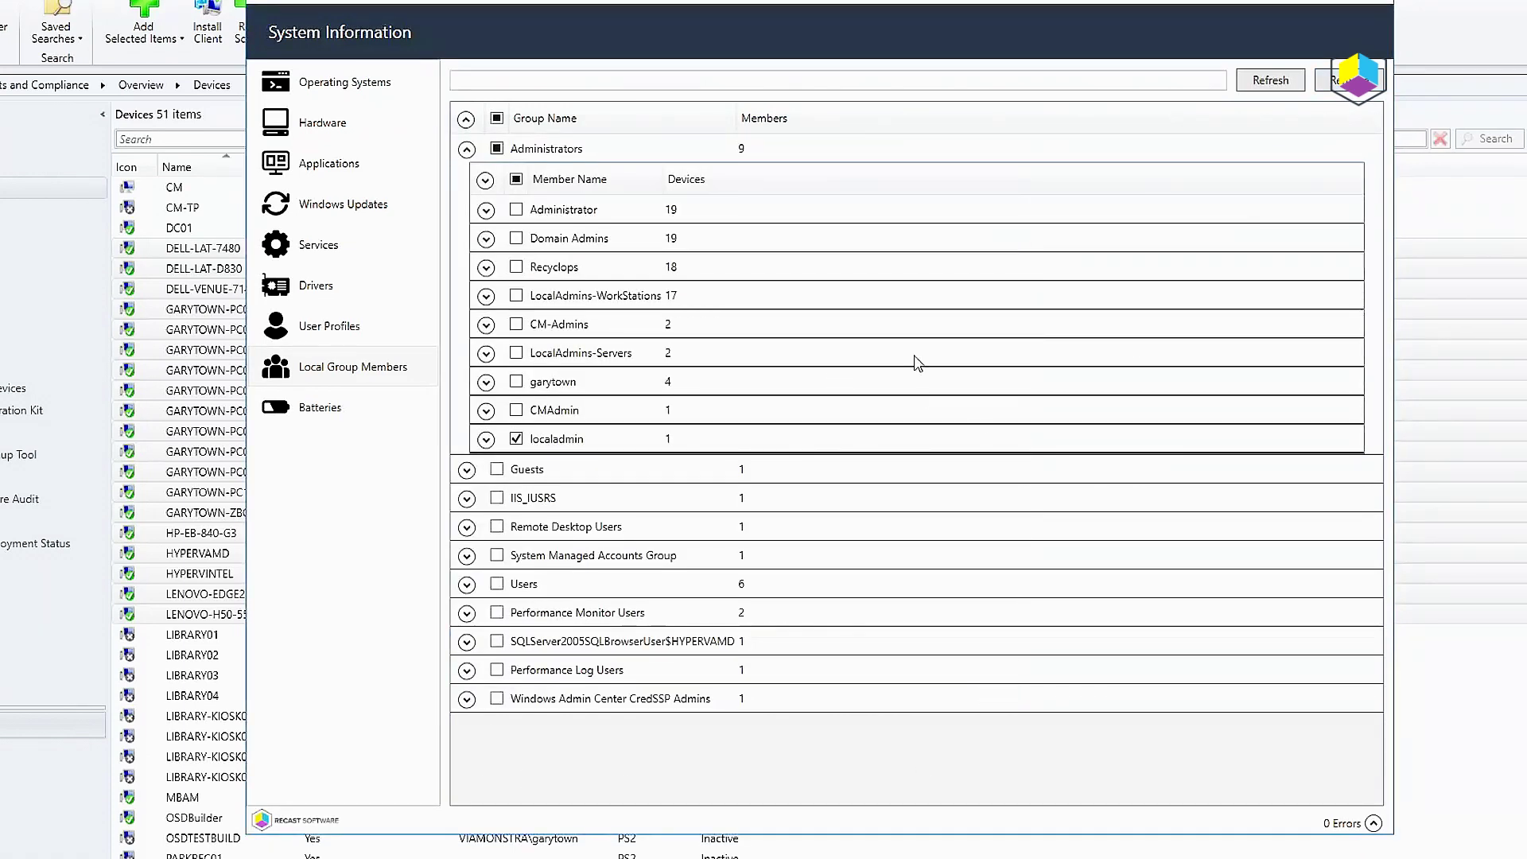
# - Look through the battery details of the devices and return to the operating systems overview
pyautogui.click(335, 409)
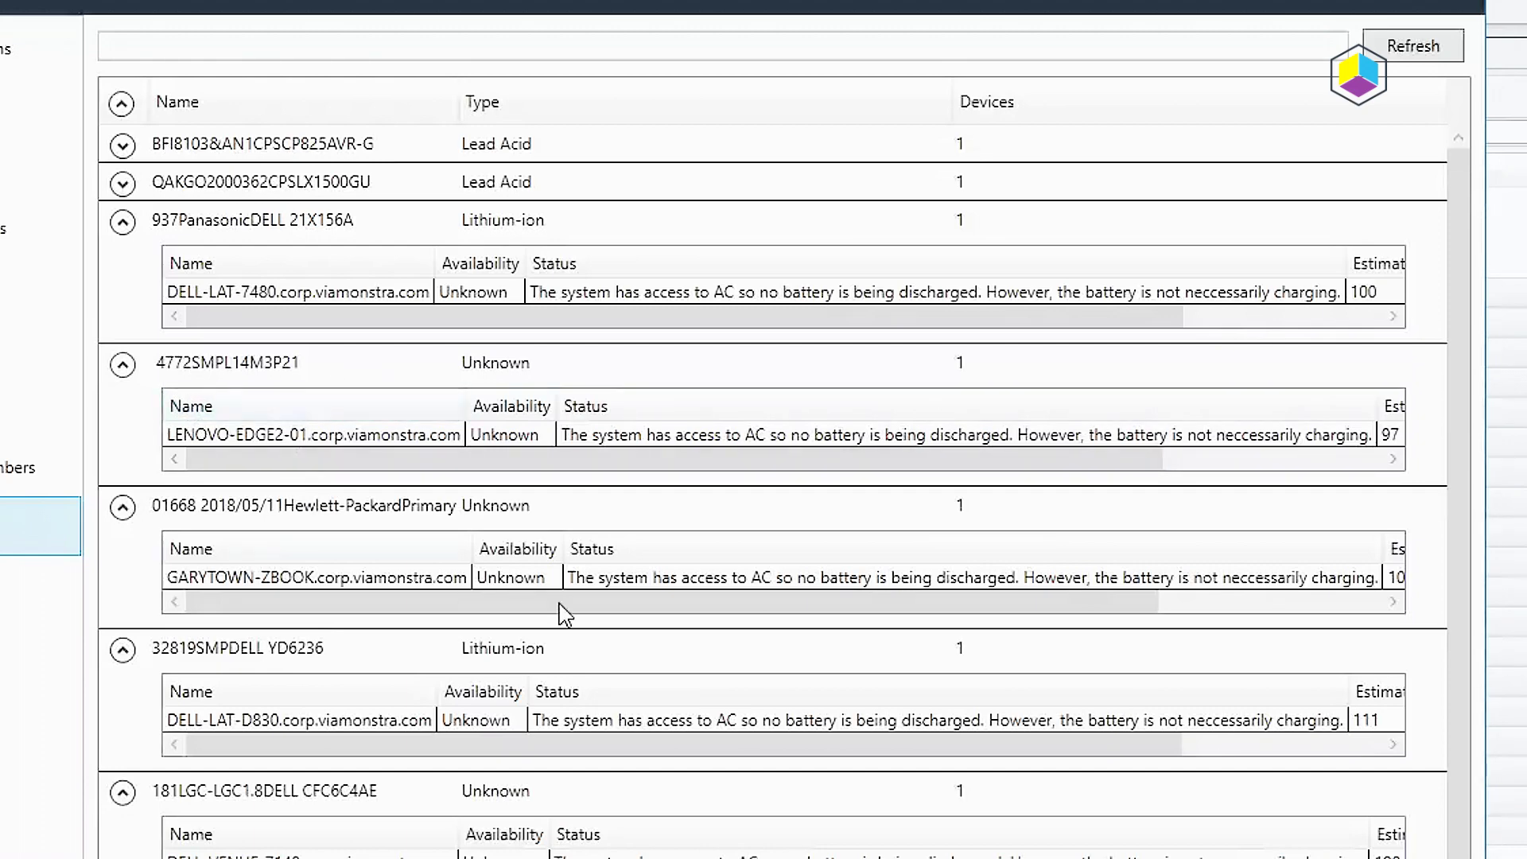
pyautogui.scroll(-3, 784, 828)
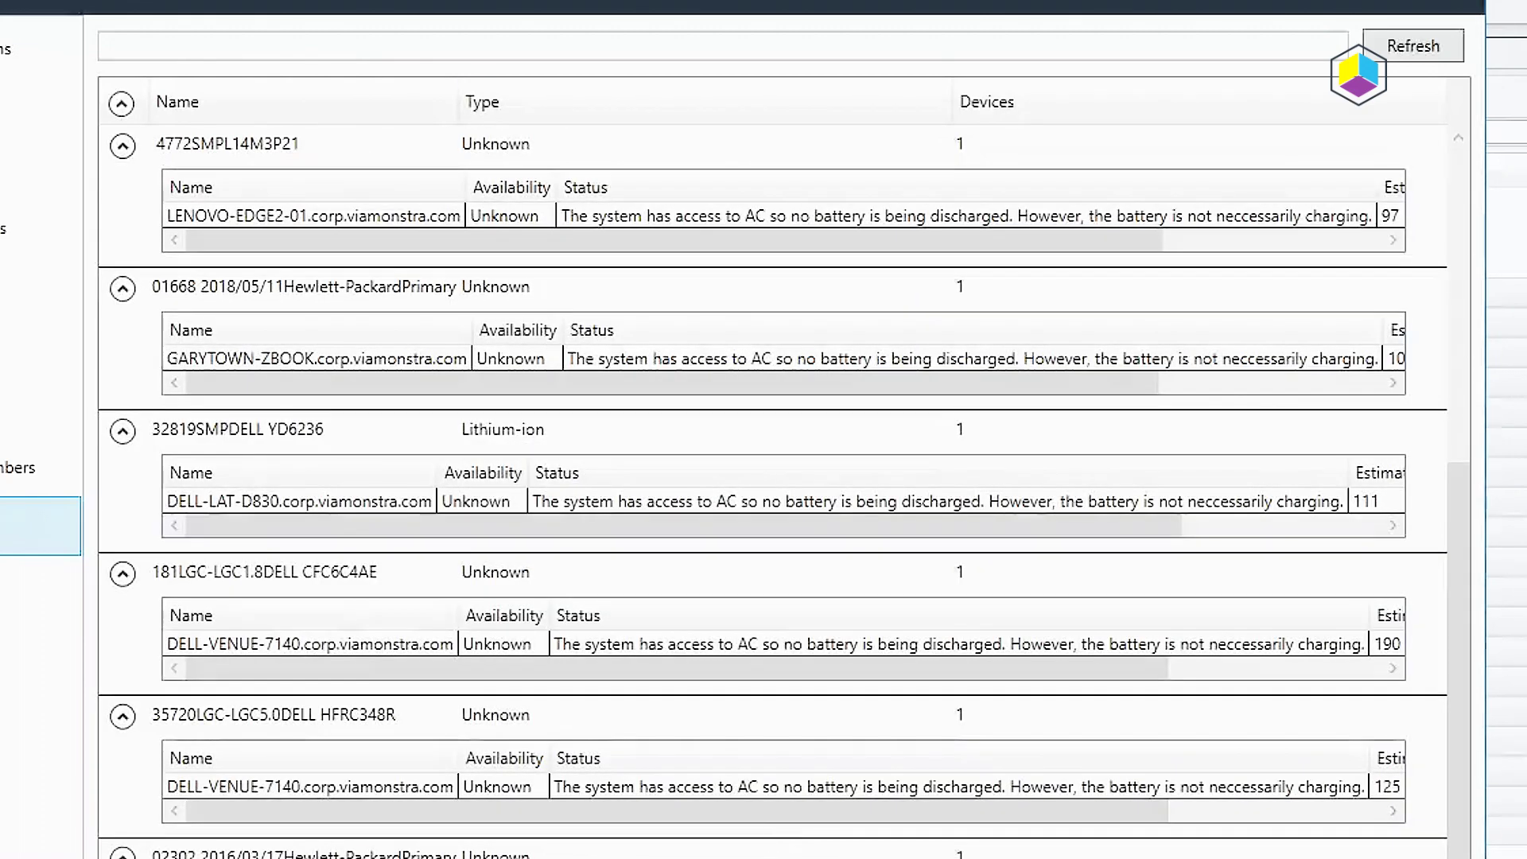
pyautogui.scroll(3, 692, 467)
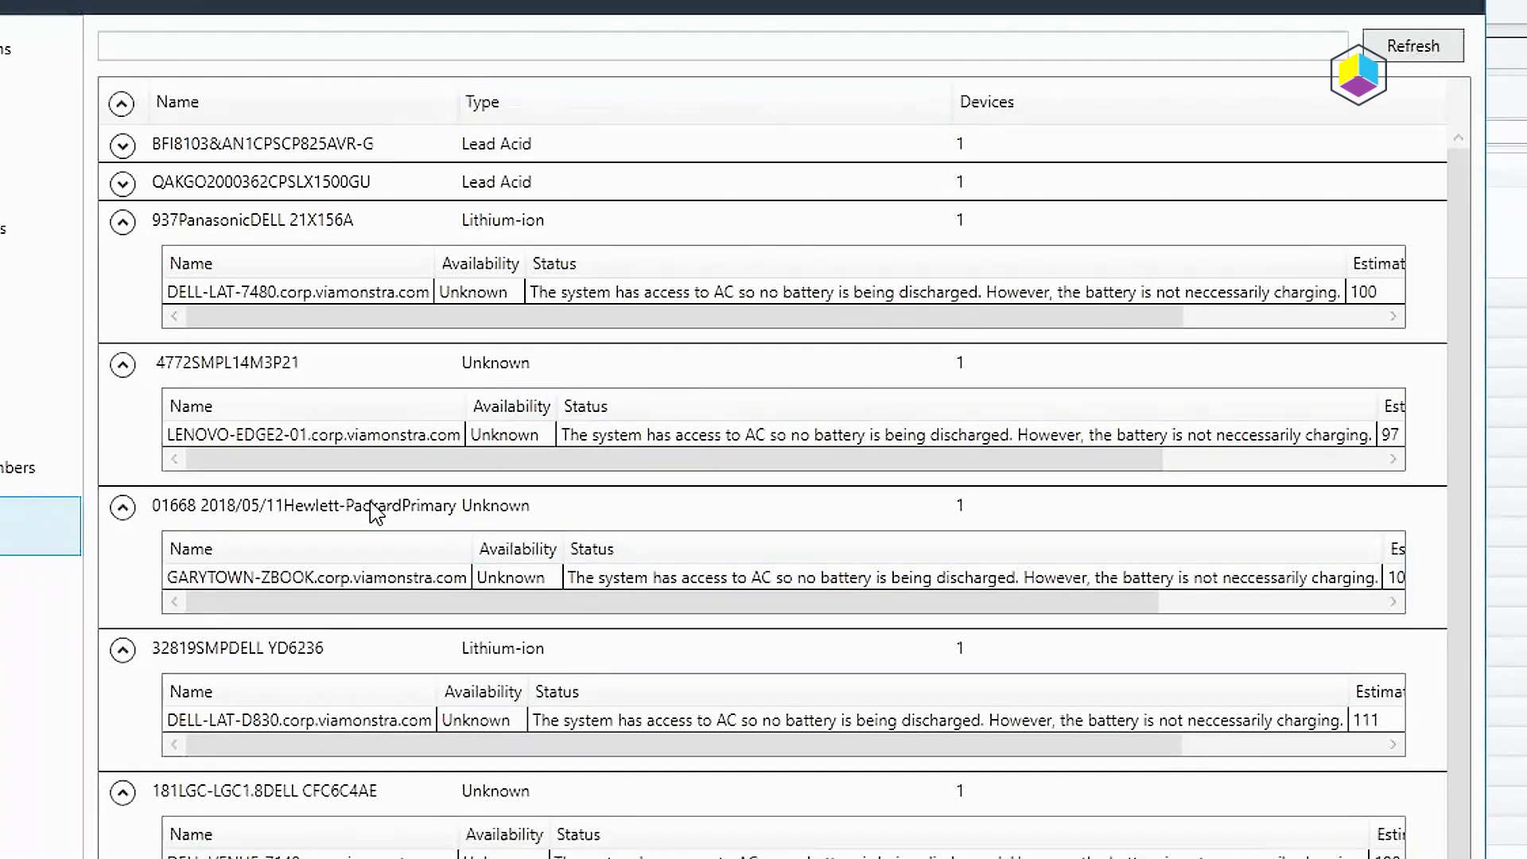
pyautogui.click(40, 48)
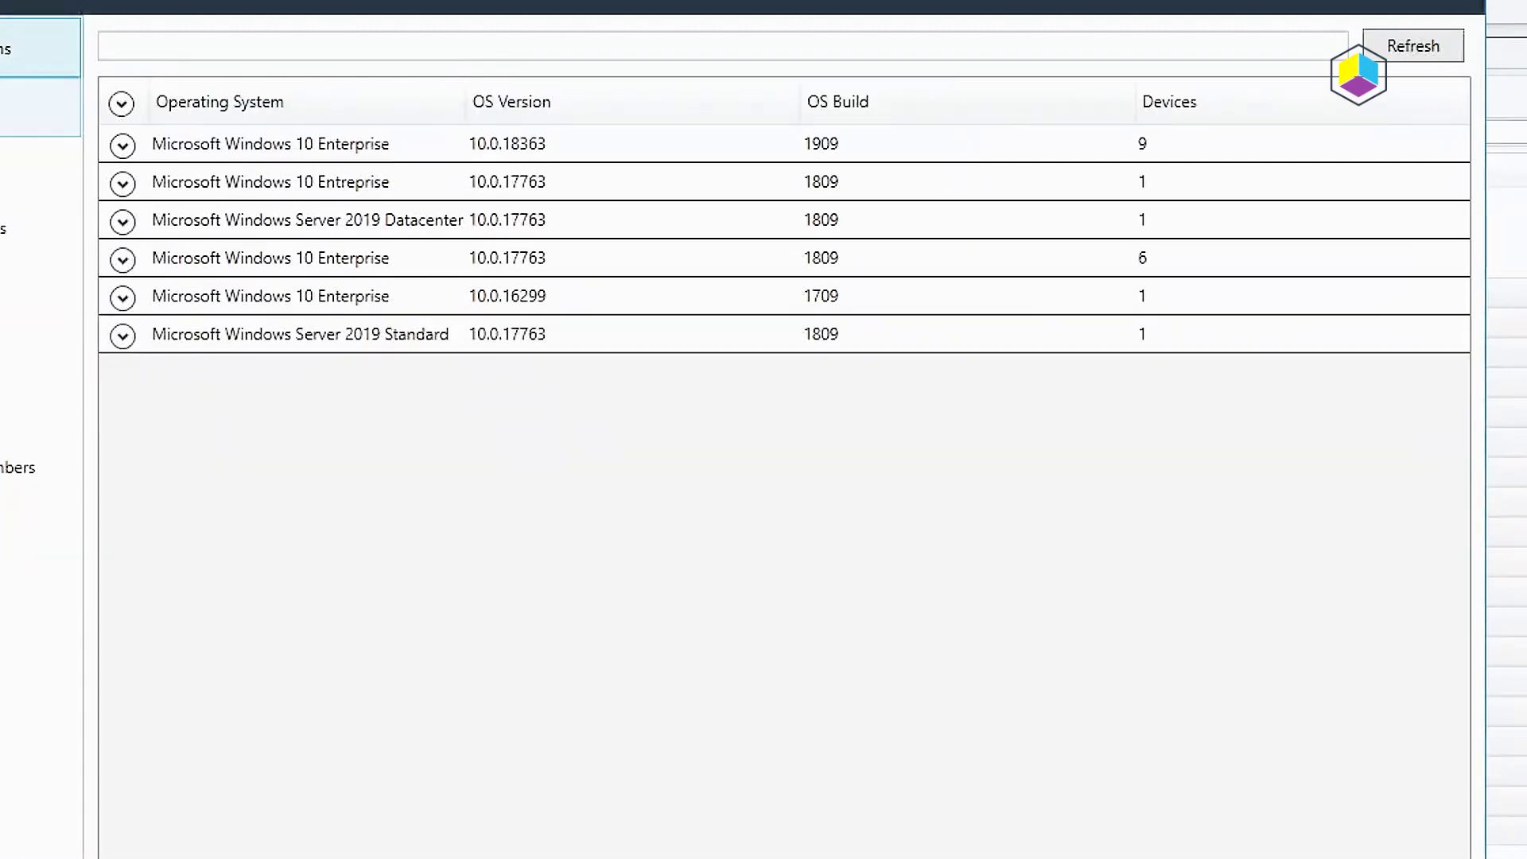